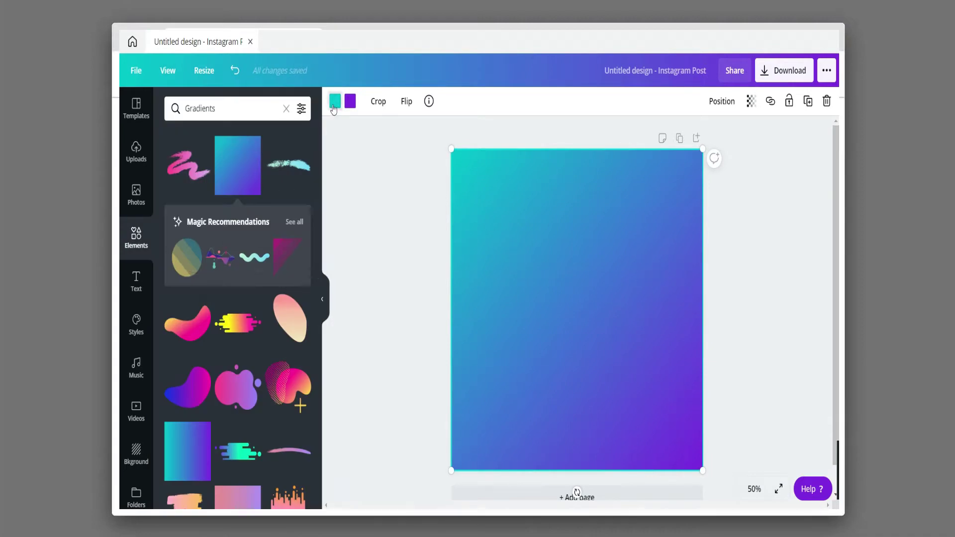
Recolour the full-page gradient with dark grey as the first colour and black as the second, and lock it in place.
{"action": "left_click", "coordinate": [333, 101]}
{"action": "left_click", "coordinate": [200, 341]}
{"action": "left_click", "coordinate": [349, 101]}
{"action": "left_click", "coordinate": [177, 341]}
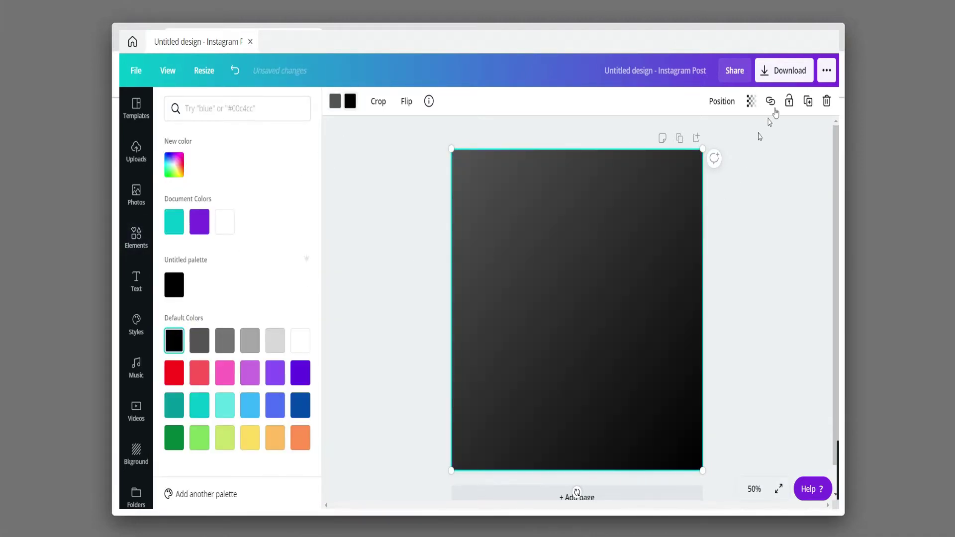
{"action": "left_click", "coordinate": [797, 205]}
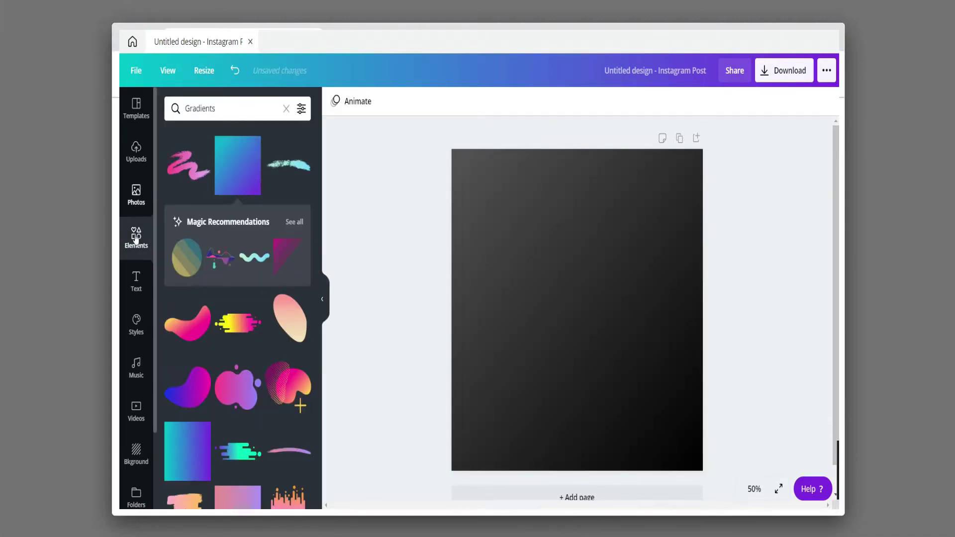
Add a second blank page below the gradient page.
{"action": "left_click", "coordinate": [135, 281]}
{"action": "left_click", "coordinate": [144, 226]}
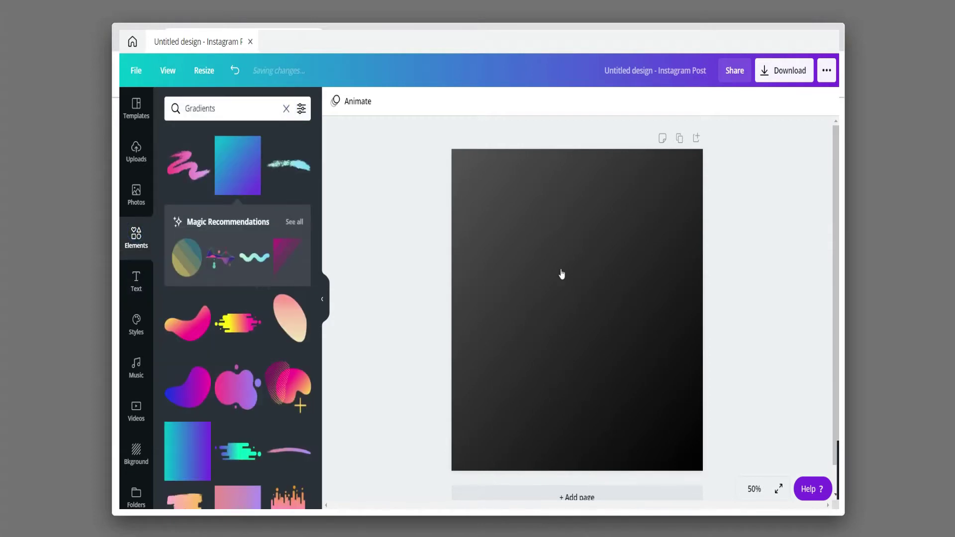
{"action": "scroll", "coordinate": [560, 278], "scroll_direction": "down", "scroll_amount": 1}
{"action": "left_click", "coordinate": [562, 470]}
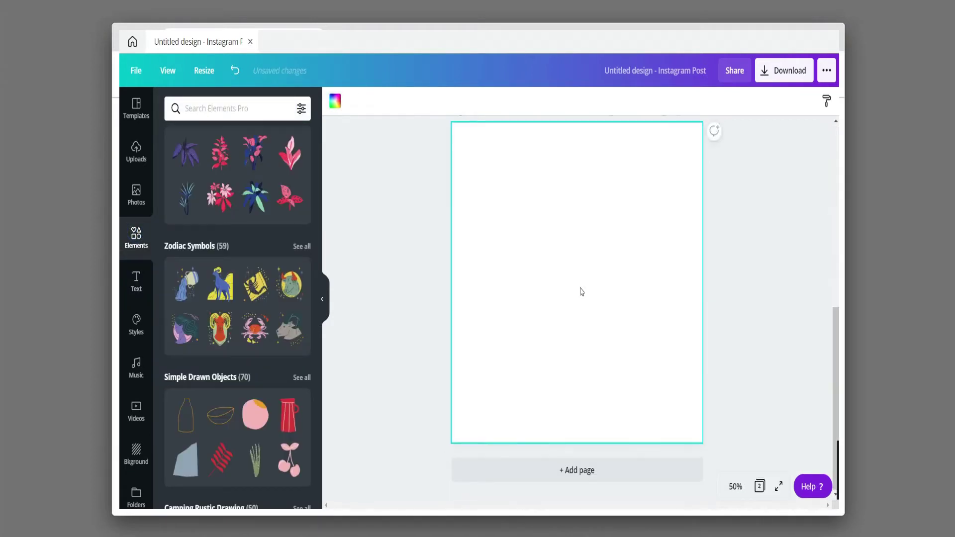
Add the rectangle with a fully rounded end from the complete Shapes collection to page 1.
{"action": "scroll", "coordinate": [580, 288], "scroll_direction": "up", "scroll_amount": 6}
{"action": "scroll", "coordinate": [192, 222], "scroll_direction": "up", "scroll_amount": 10}
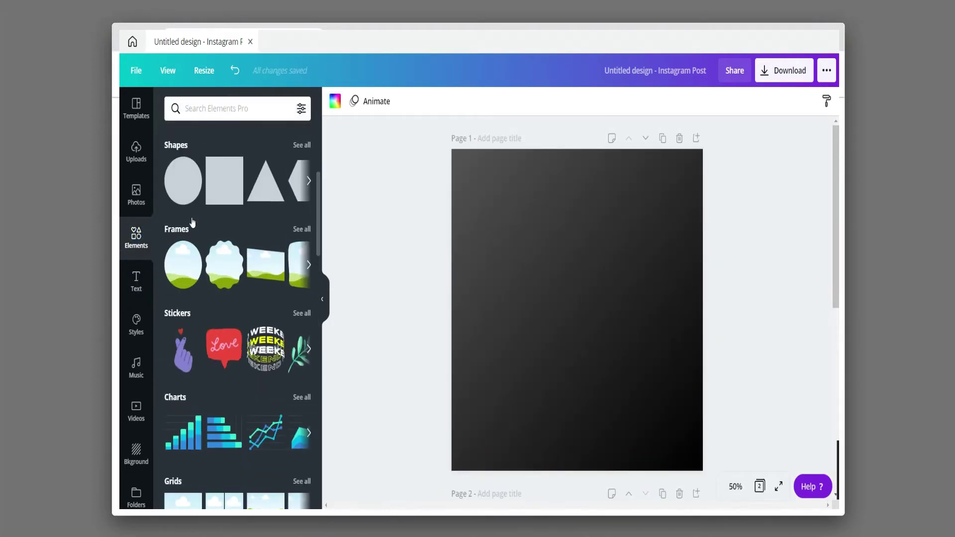
{"action": "scroll", "coordinate": [193, 223], "scroll_direction": "up", "scroll_amount": 3}
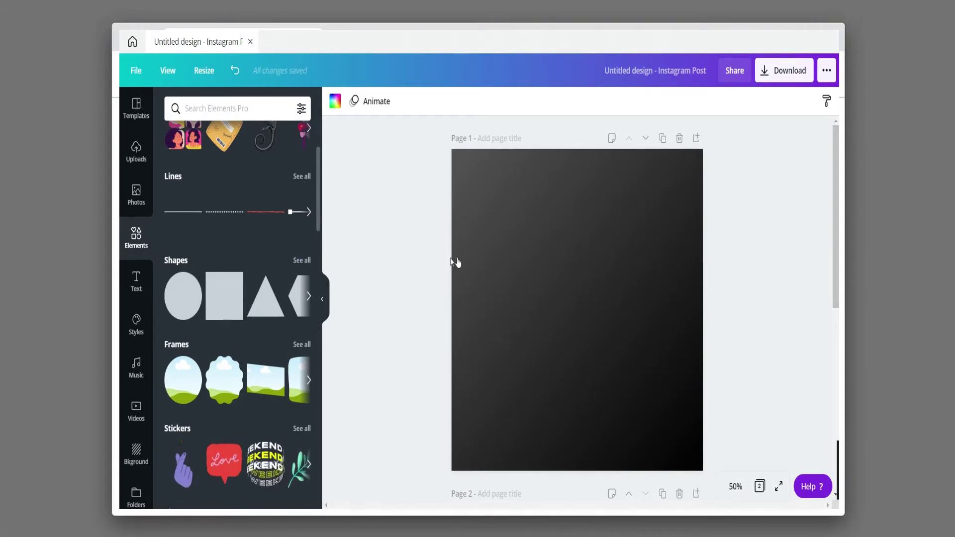
{"action": "left_click", "coordinate": [301, 260]}
{"action": "scroll", "coordinate": [279, 308], "scroll_direction": "down", "scroll_amount": 3}
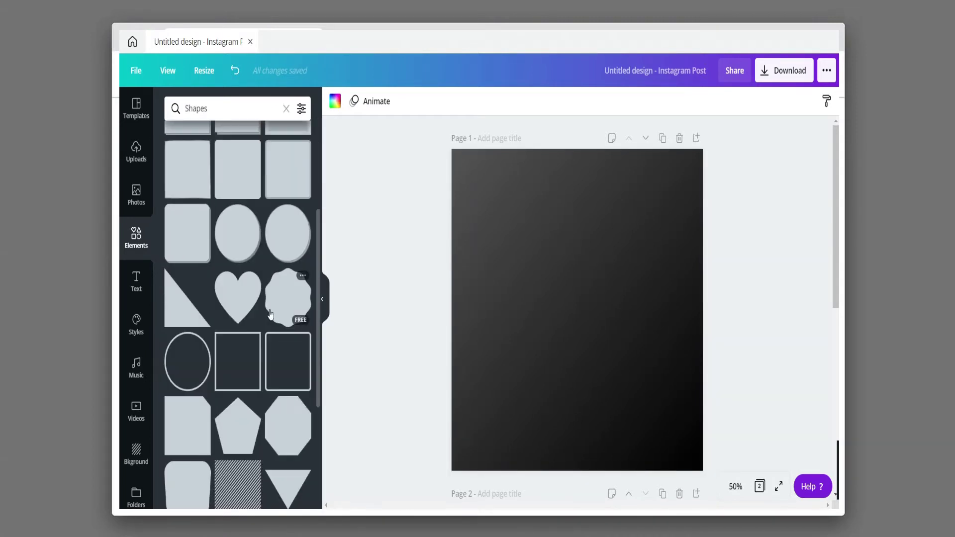
{"action": "scroll", "coordinate": [271, 314], "scroll_direction": "down", "scroll_amount": 1}
{"action": "scroll", "coordinate": [565, 336], "scroll_direction": "down", "scroll_amount": 1}
{"action": "scroll", "coordinate": [558, 336], "scroll_direction": "up", "scroll_amount": 1}
{"action": "scroll", "coordinate": [255, 324], "scroll_direction": "down", "scroll_amount": 2}
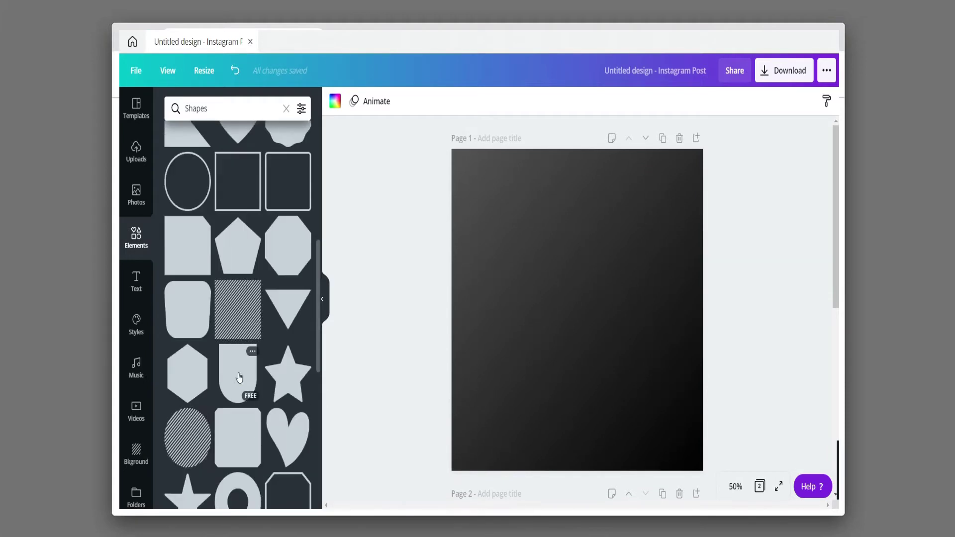
Rotate the round-ended shape diagonally, place it over the page's lower-left corner and stretch it toward the upper right past the page centre.
{"action": "left_click_drag", "start_coordinate": [576, 418], "coordinate": [634, 239]}
{"action": "left_click_drag", "start_coordinate": [593, 312], "coordinate": [518, 416]}
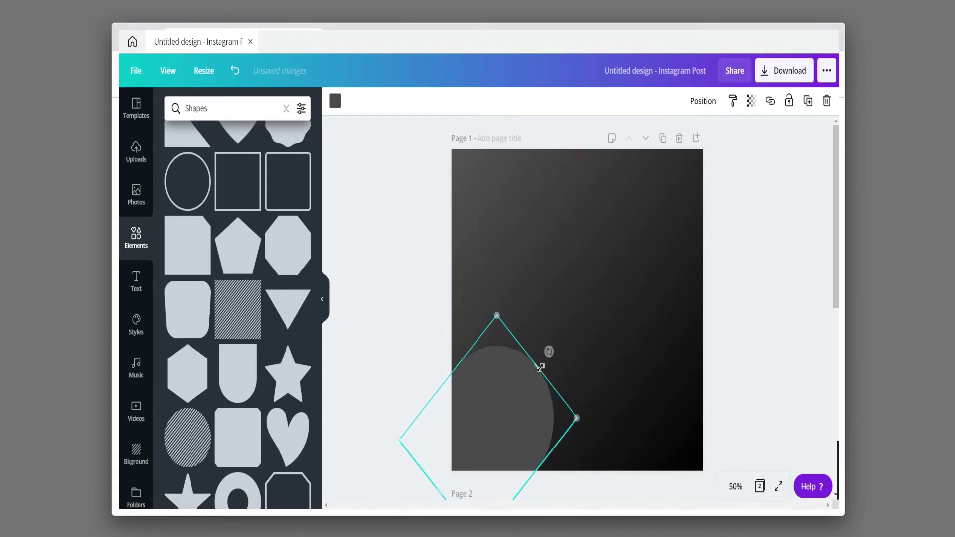
{"action": "left_click_drag", "start_coordinate": [539, 367], "coordinate": [645, 258]}
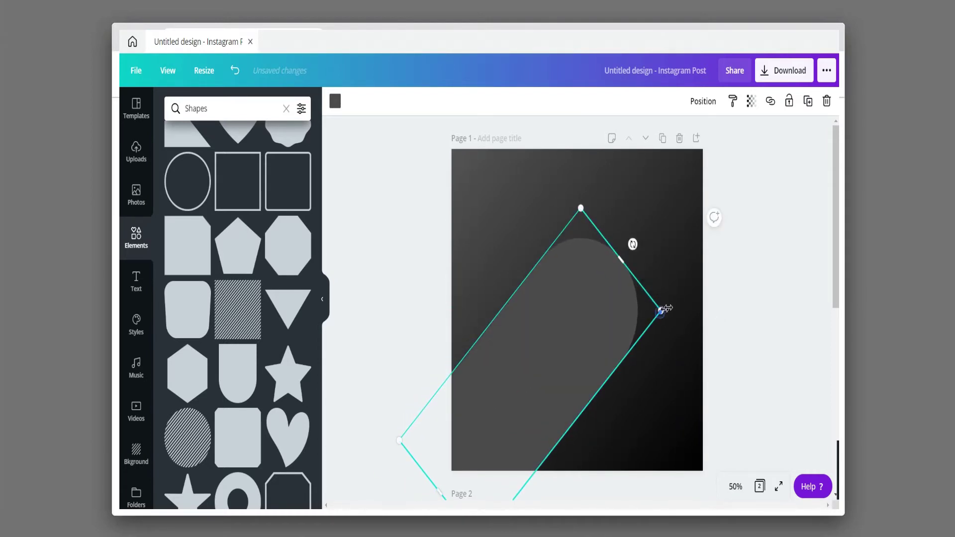
{"action": "left_click_drag", "start_coordinate": [661, 311], "coordinate": [671, 306]}
{"action": "left_click", "coordinate": [721, 297]}
Fill the diagonal round-ended shape with the yellow colour ffea00.
{"action": "left_click", "coordinate": [611, 339]}
{"action": "left_click", "coordinate": [339, 99]}
{"action": "left_click", "coordinate": [232, 110]}
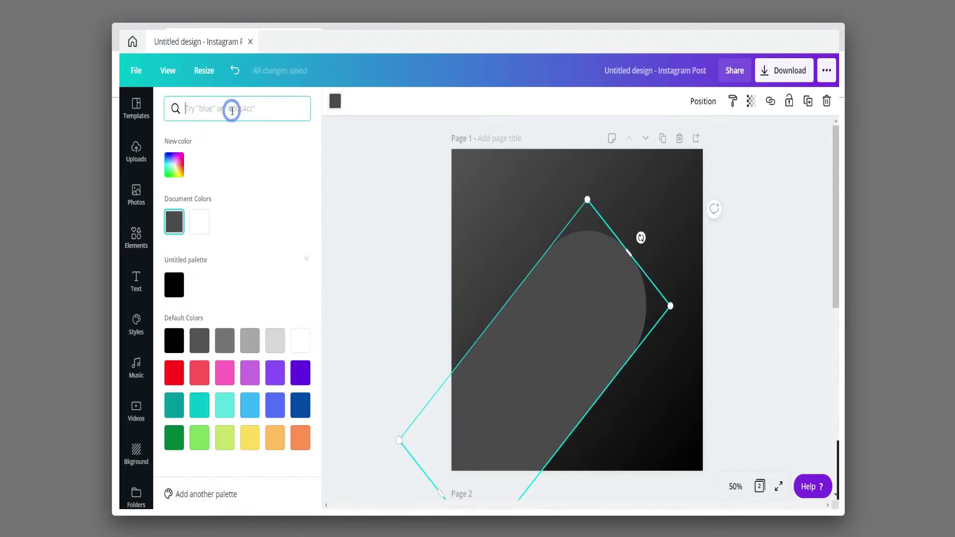
{"action": "type", "text": "ffea00"}
{"action": "left_click", "coordinate": [177, 164]}
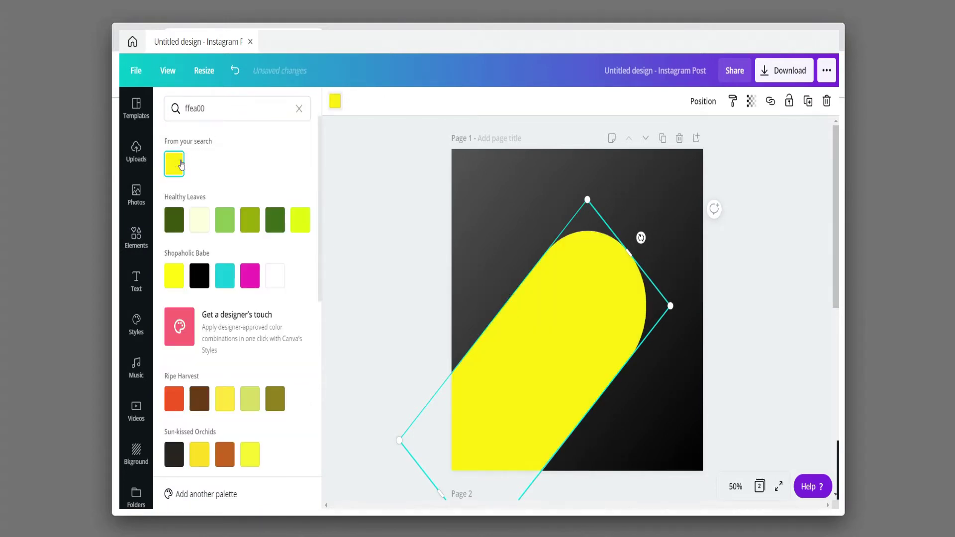
{"action": "left_click", "coordinate": [683, 205]}
Shorten the yellow shape slightly at its rounded end.
{"action": "left_click", "coordinate": [617, 271]}
{"action": "left_click_drag", "start_coordinate": [630, 247], "coordinate": [625, 253]}
{"action": "left_click", "coordinate": [649, 214]}
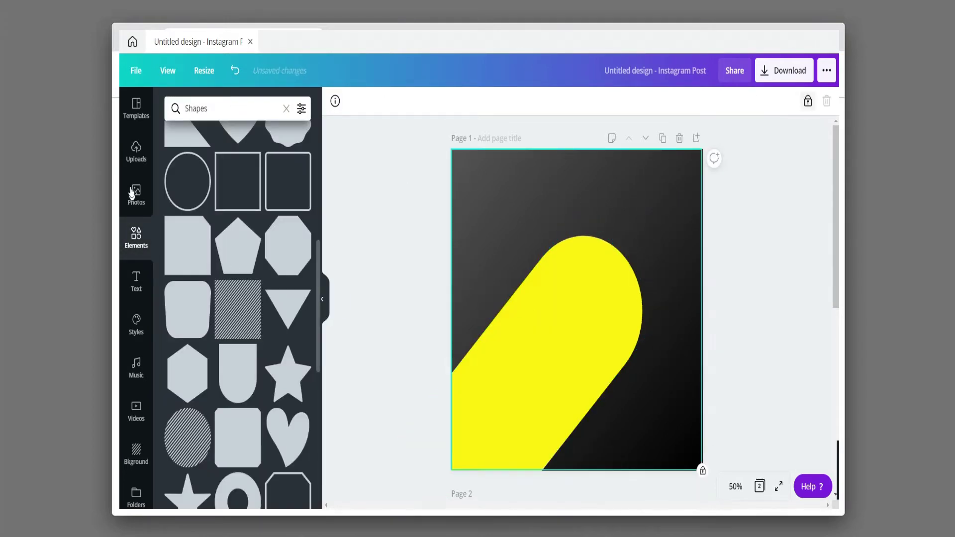
Add the recently used pizza photo, rotate it so the handle points to the lower right, and centre it on the yellow shape's rounded end.
{"action": "left_click", "coordinate": [136, 201]}
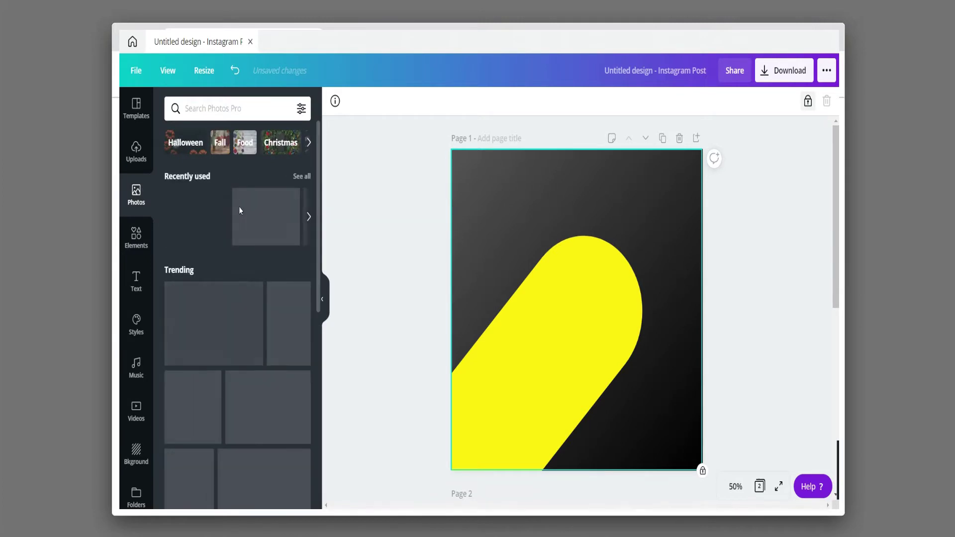
{"action": "left_click", "coordinate": [629, 285]}
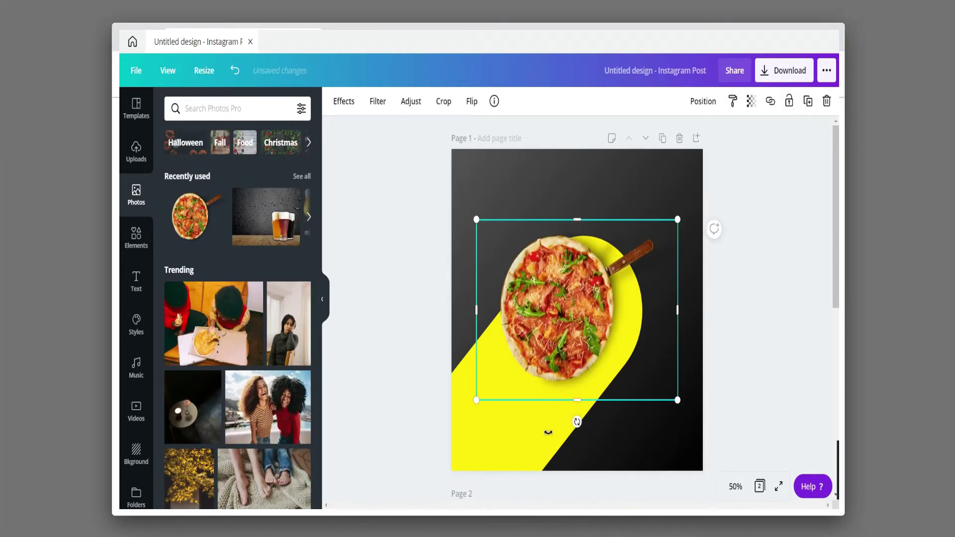
{"action": "left_click_drag", "start_coordinate": [577, 422], "coordinate": [511, 348]}
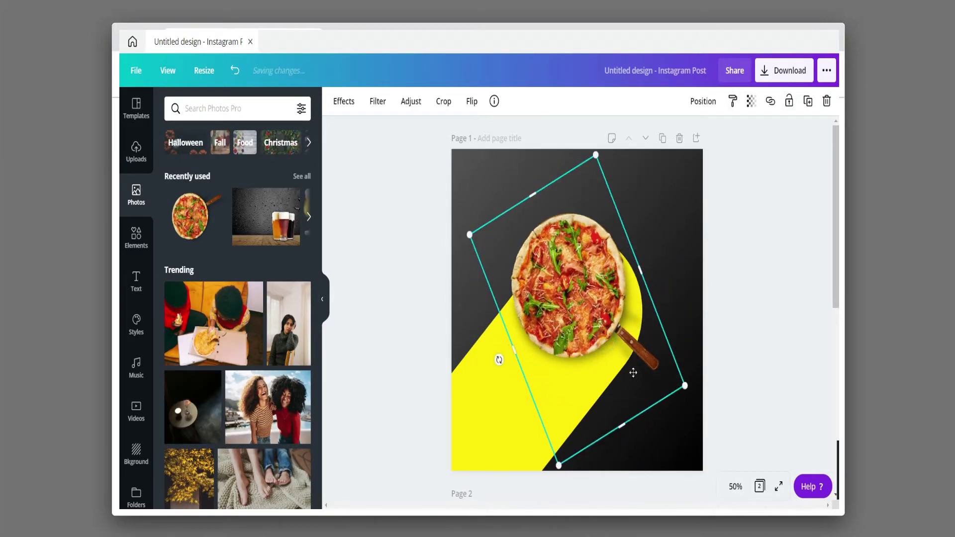
{"action": "left_click_drag", "start_coordinate": [634, 373], "coordinate": [646, 400]}
Enlarge the pizza photo and yellow shape together and reposition them around the centre of page 1.
{"action": "left_click_drag", "start_coordinate": [677, 270], "coordinate": [558, 332]}
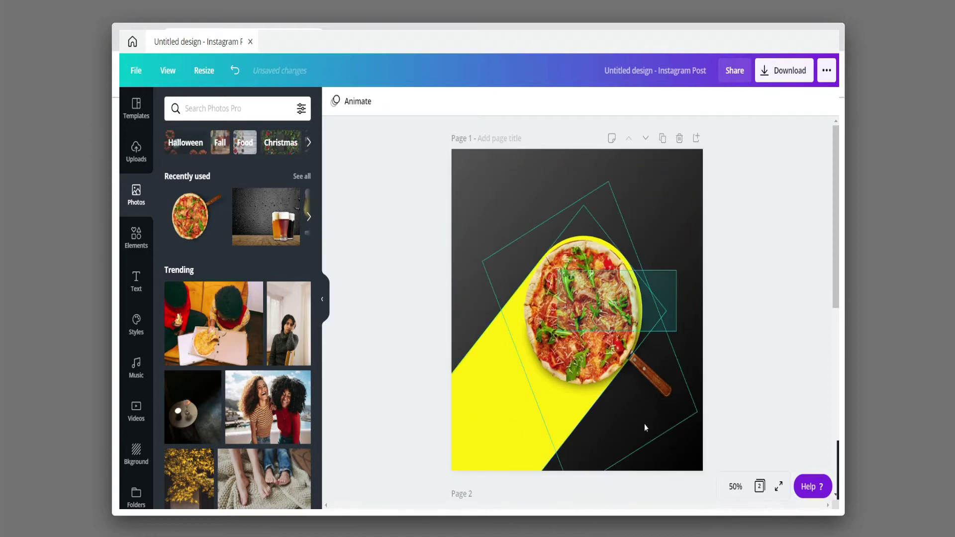
{"action": "left_click", "coordinate": [646, 427]}
{"action": "left_click_drag", "start_coordinate": [700, 181], "coordinate": [749, 122]}
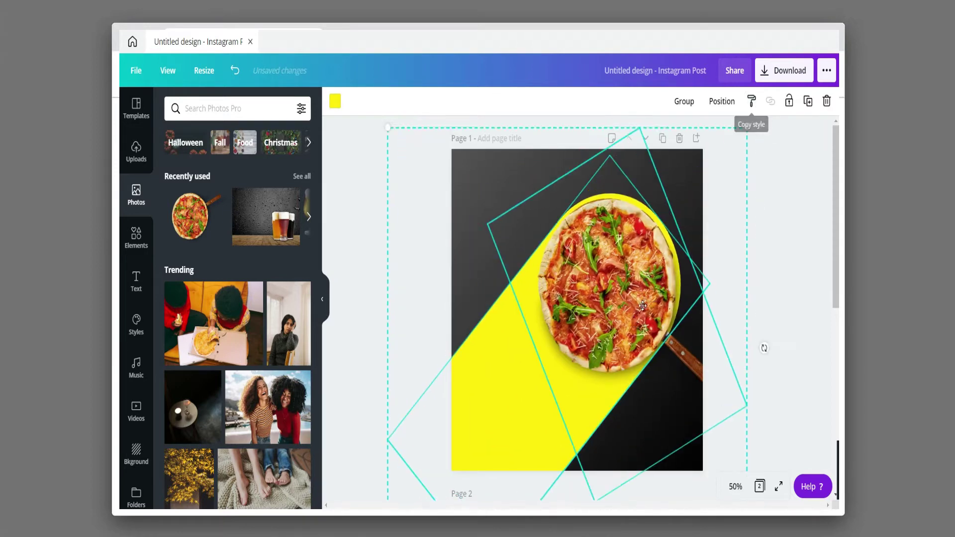
{"action": "left_click_drag", "start_coordinate": [643, 306], "coordinate": [636, 313]}
{"action": "left_click", "coordinate": [768, 269]}
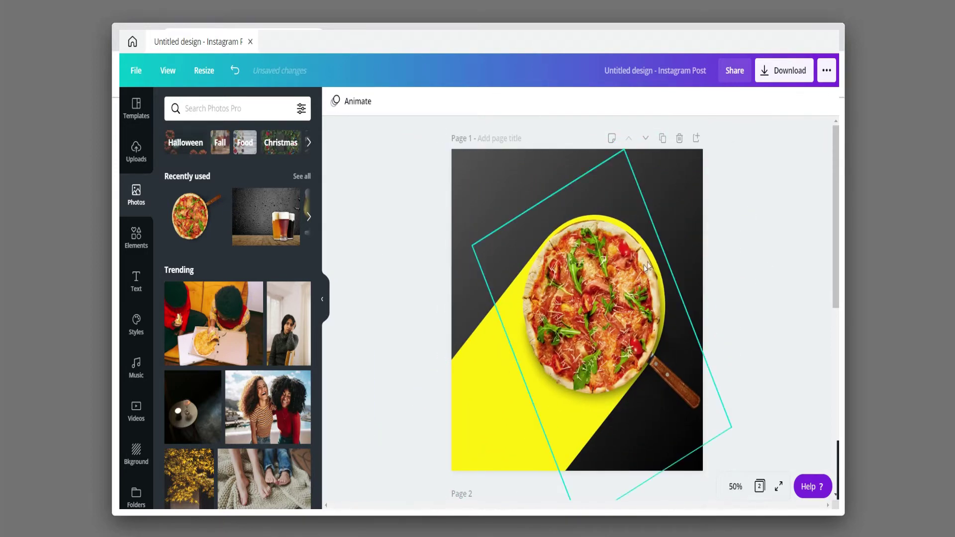
{"action": "left_click_drag", "start_coordinate": [691, 226], "coordinate": [520, 274]}
{"action": "left_click_drag", "start_coordinate": [621, 277], "coordinate": [615, 281]}
{"action": "left_click", "coordinate": [733, 261]}
{"action": "scroll", "coordinate": [749, 258], "scroll_direction": "down", "scroll_amount": 1}
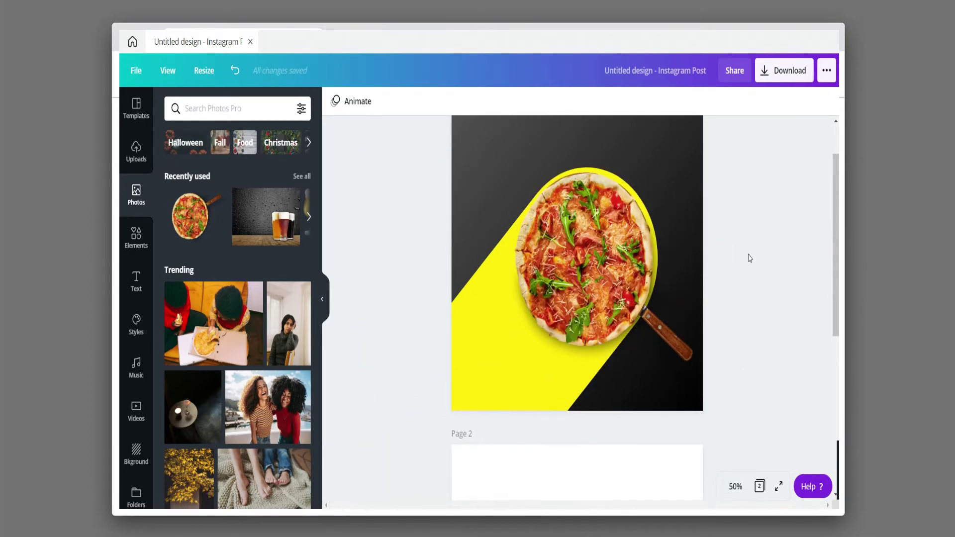
{"action": "scroll", "coordinate": [748, 258], "scroll_direction": "up", "scroll_amount": 1}
Add a subheading reading "your logo" on two lines and set it in uppercase.
{"action": "left_click", "coordinate": [134, 275]}
{"action": "left_click", "coordinate": [212, 206]}
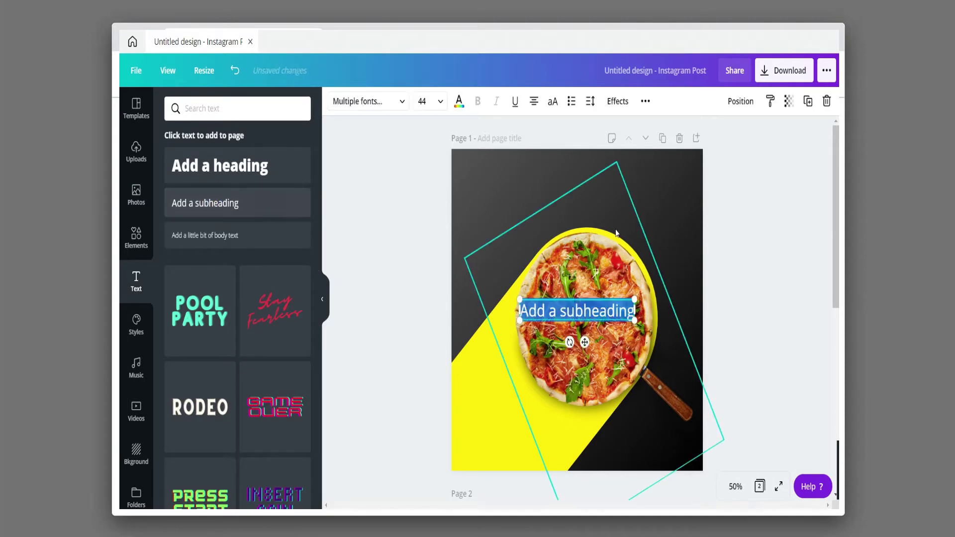
{"action": "key", "text": "BackSpace"}
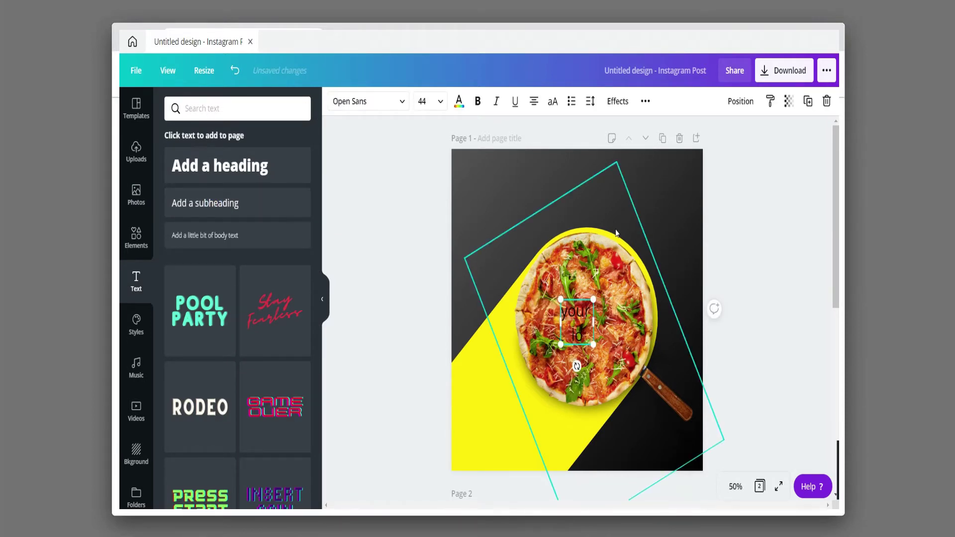
{"action": "left_click", "coordinate": [553, 102]}
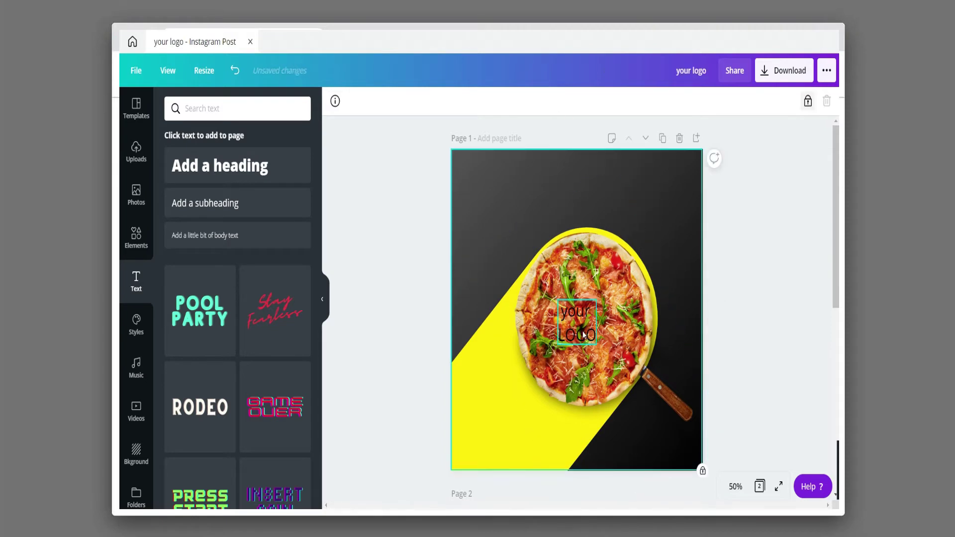
Format the logo text in bold white Montserrat Classic with a line height of 0.96.
{"action": "left_click", "coordinate": [381, 105]}
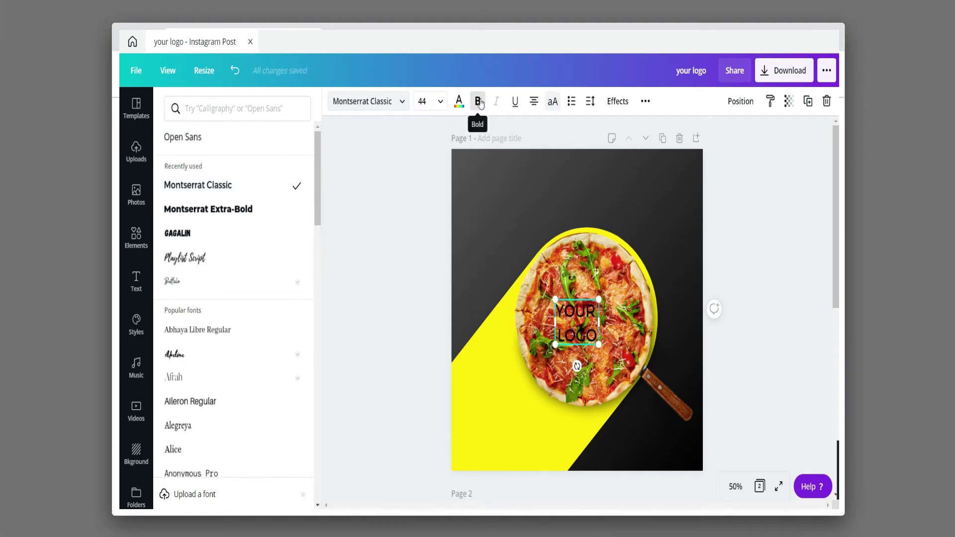
{"action": "left_click", "coordinate": [459, 101]}
{"action": "left_click", "coordinate": [225, 221]}
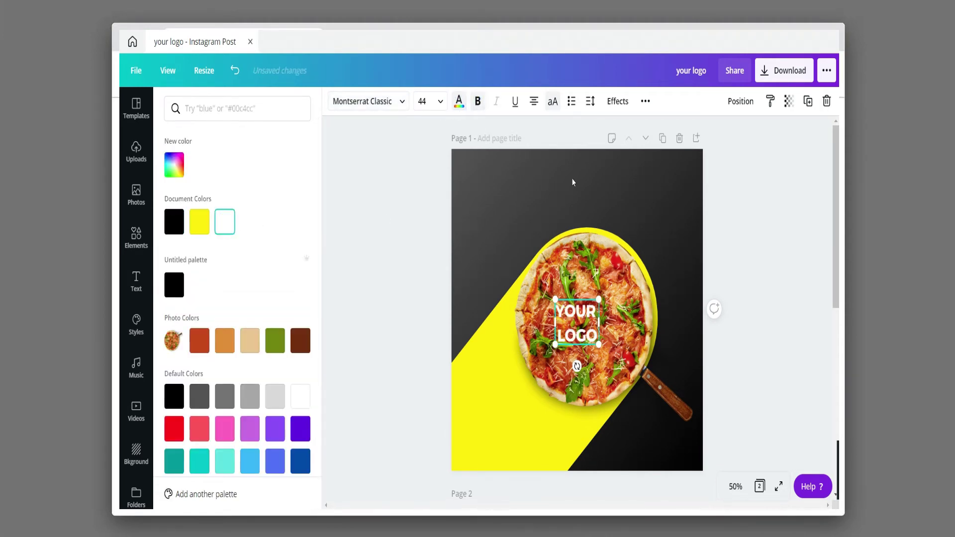
{"action": "left_click_drag", "start_coordinate": [667, 162], "coordinate": [650, 165]}
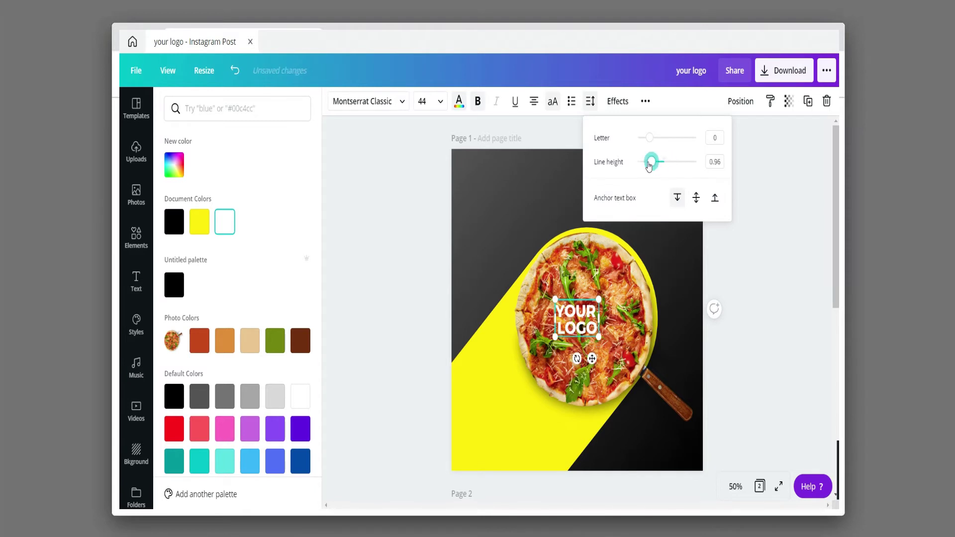
{"action": "left_click", "coordinate": [786, 286]}
Shrink the logo text to size 23.8 and place it in the page's upper-left corner.
{"action": "left_click_drag", "start_coordinate": [584, 359], "coordinate": [480, 192]}
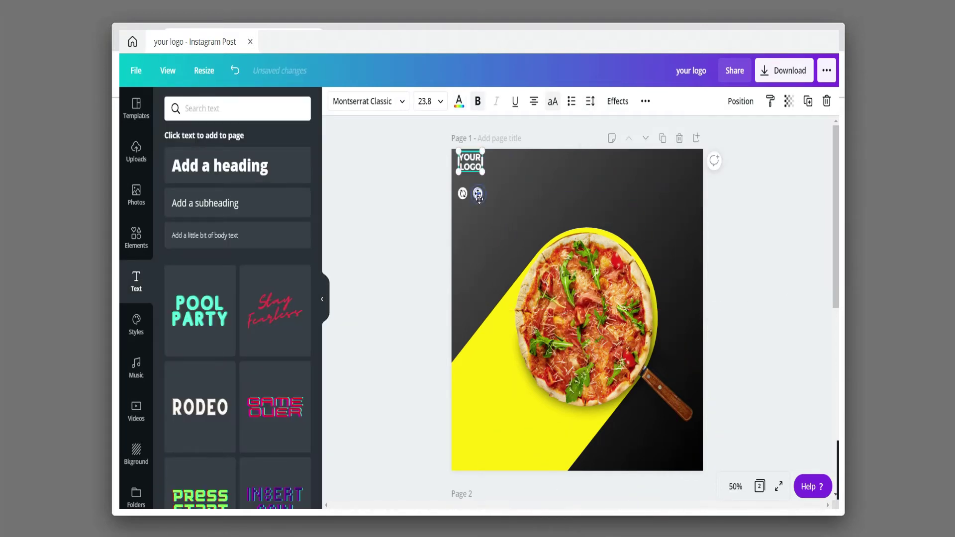
{"action": "left_click", "coordinate": [412, 173]}
Group the pizza photo with the yellow shape.
{"action": "left_click_drag", "start_coordinate": [675, 208], "coordinate": [533, 348]}
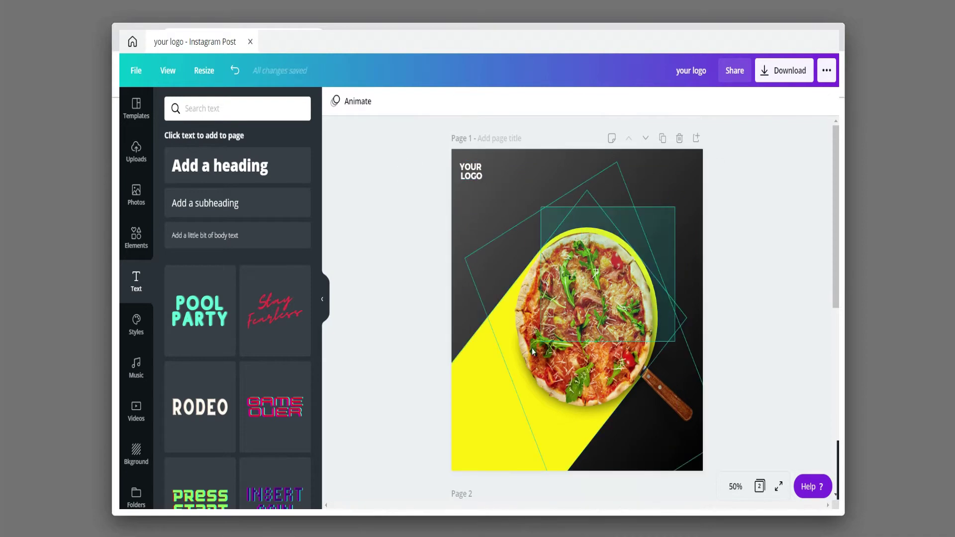
{"action": "left_click", "coordinate": [686, 103]}
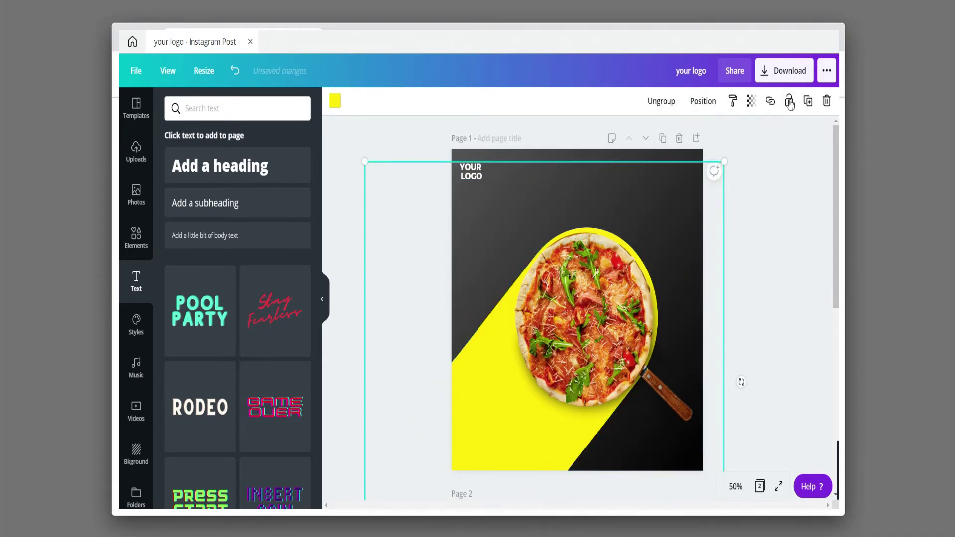
{"action": "left_click", "coordinate": [775, 188]}
Add a heading reading "fresh delicious" and set its font to Playlist Script.
{"action": "left_click", "coordinate": [224, 166]}
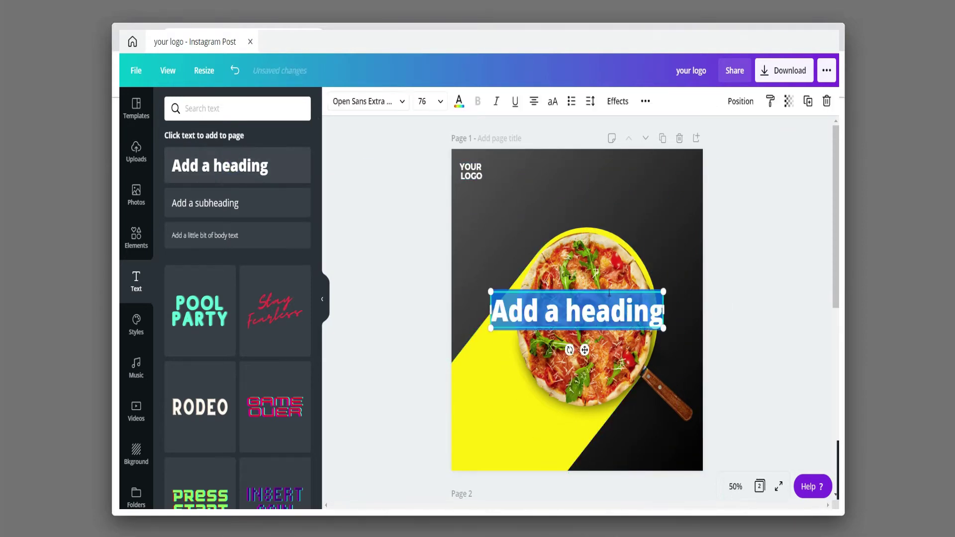
{"action": "type", "text": "fresh"}
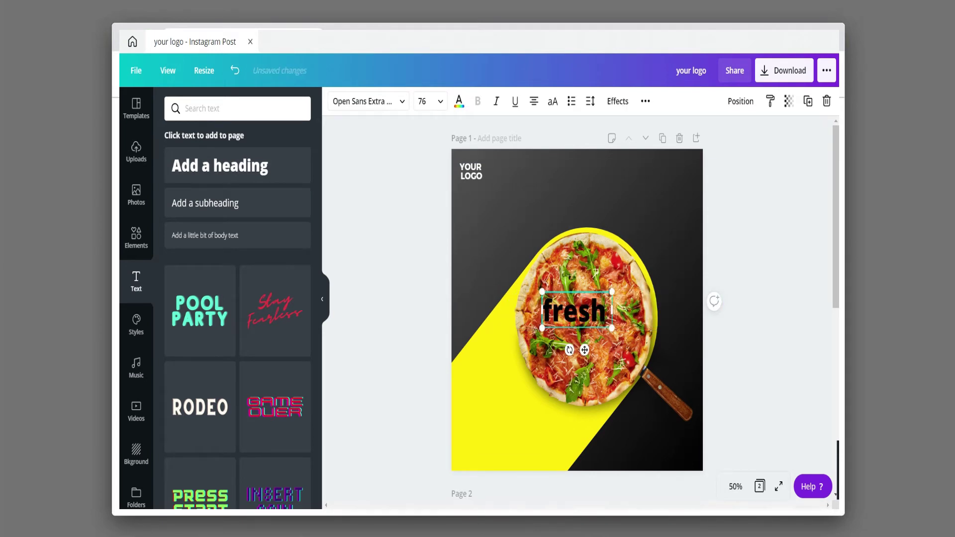
{"action": "type", "text": " delicious"}
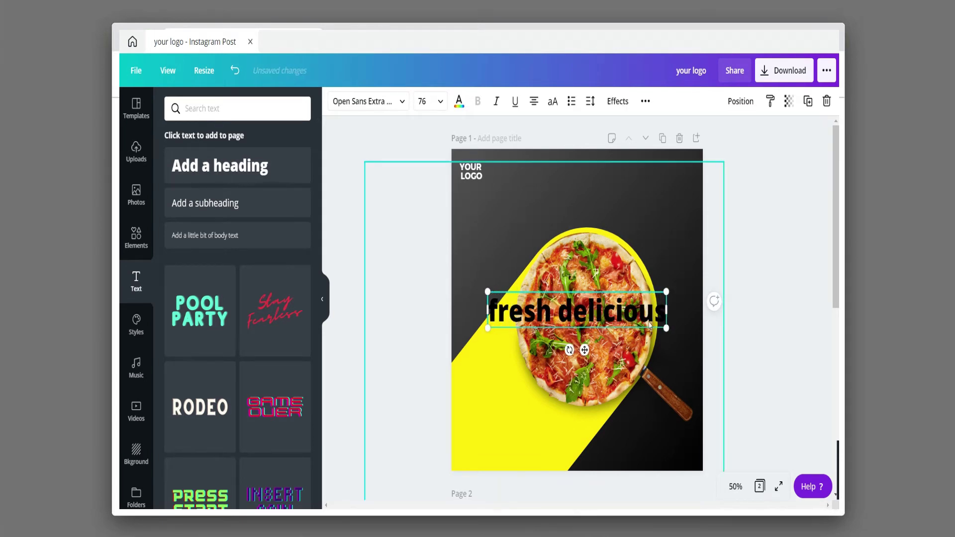
{"action": "left_click", "coordinate": [368, 102]}
{"action": "left_click", "coordinate": [199, 280]}
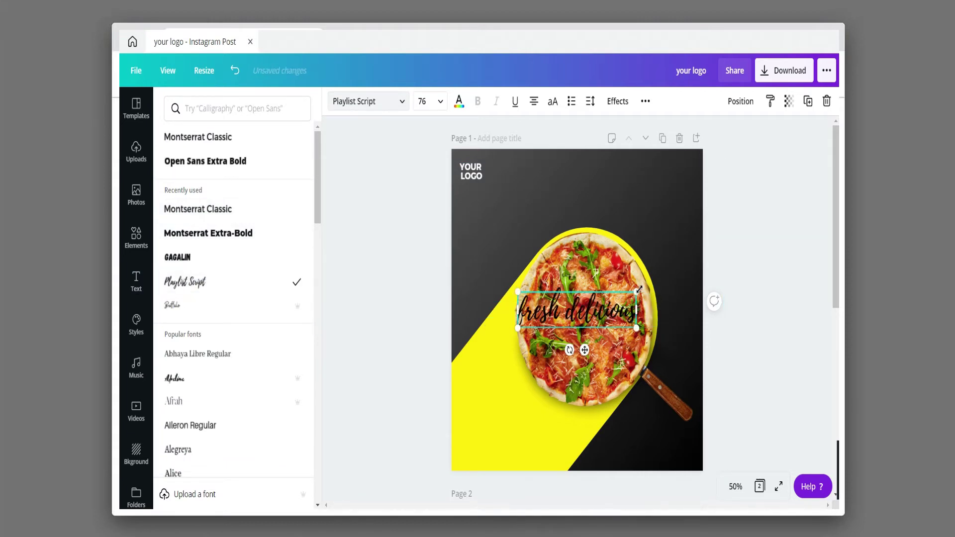
Color the script heading yellow with code ffea00 and capitalize its words to read "Fresh Delicious".
{"action": "left_click", "coordinate": [460, 102]}
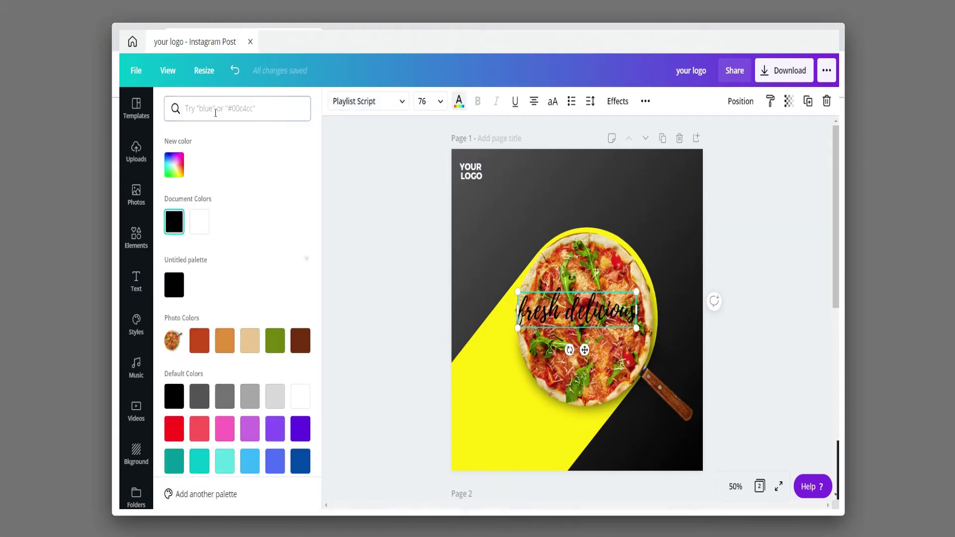
{"action": "type", "text": "ffea00"}
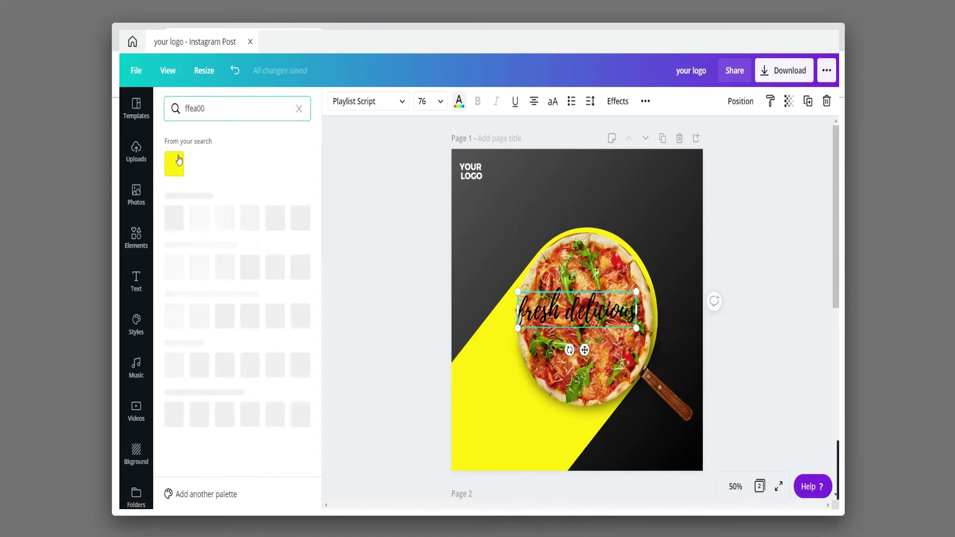
{"action": "left_click", "coordinate": [174, 164]}
{"action": "key", "text": "Escape"}
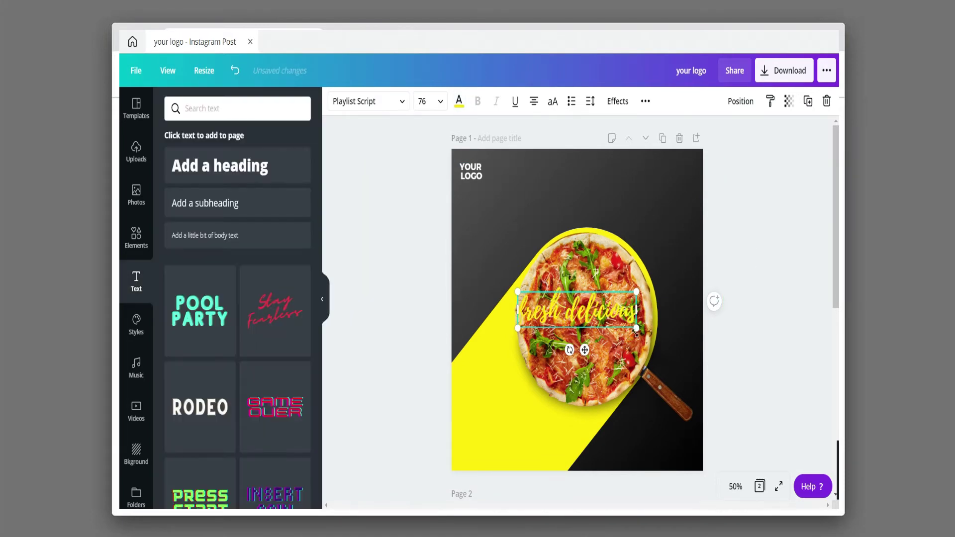
{"action": "key", "text": "BackSpace"}
{"action": "type", "text": "D"}
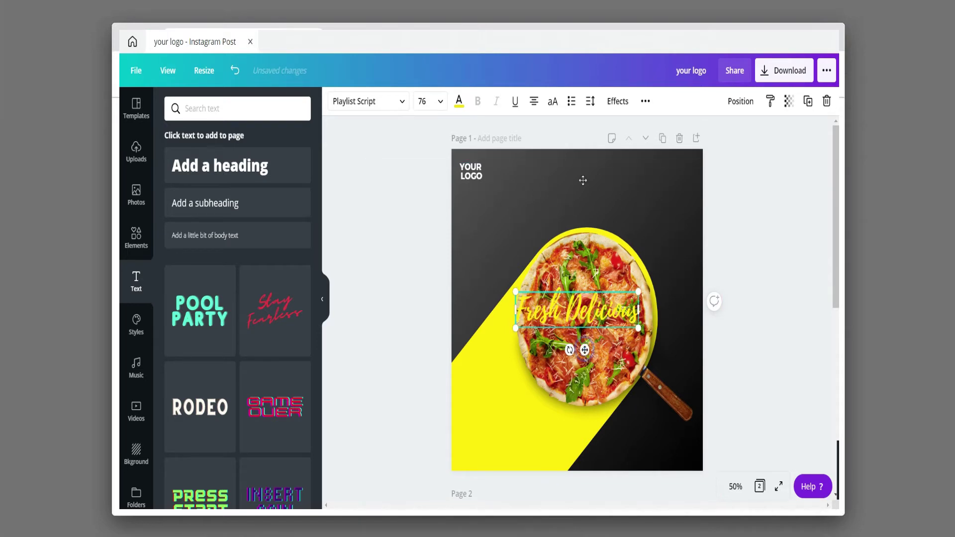
Move the "Fresh Delicious" heading to the upper edge of the page, beside the logo text.
{"action": "left_click_drag", "start_coordinate": [583, 180], "coordinate": [649, 192]}
{"action": "left_click", "coordinate": [503, 213]}
{"action": "left_click", "coordinate": [578, 172]}
{"action": "left_click", "coordinate": [691, 224]}
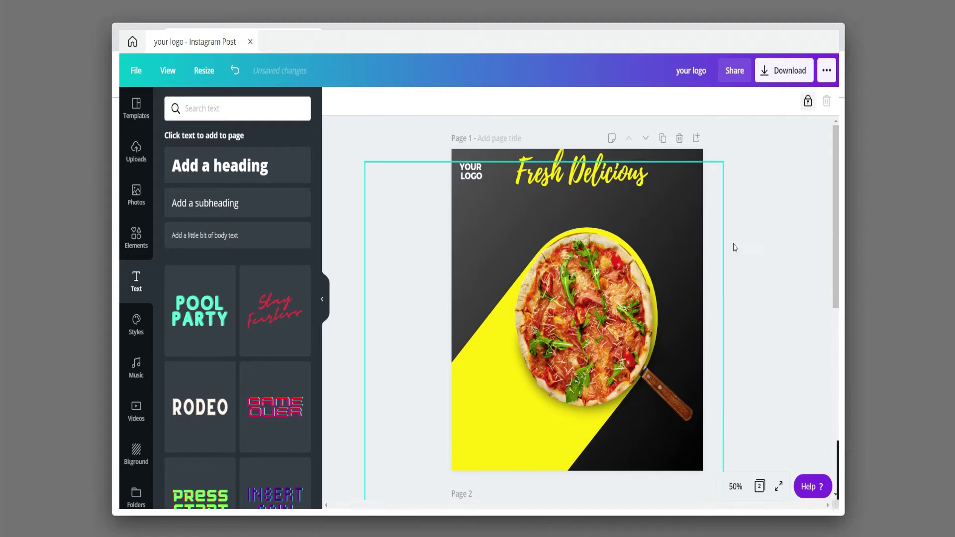
Add a heading reading "pizza" in the Gagalin font and enlarge it to size 107.
{"action": "left_click", "coordinate": [237, 168]}
{"action": "type", "text": "pizza"}
{"action": "left_click", "coordinate": [368, 101]}
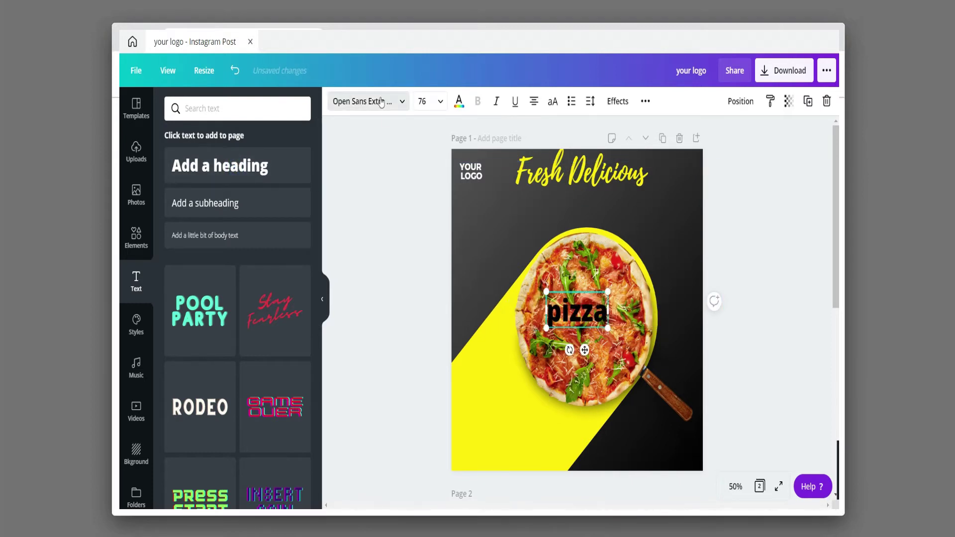
{"action": "left_click", "coordinate": [175, 306]}
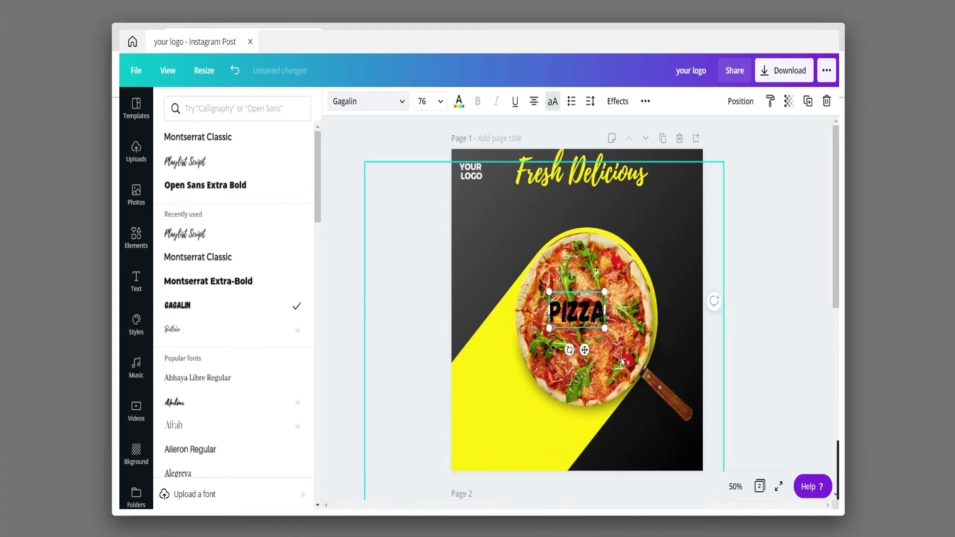
{"action": "left_click_drag", "start_coordinate": [605, 328], "coordinate": [627, 343]}
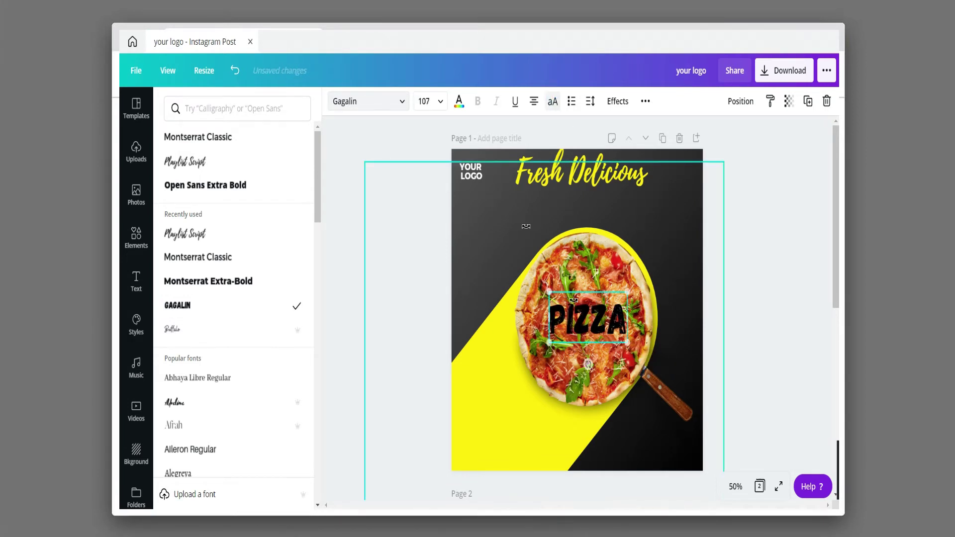
Color the "PIZZA" text white and give it the Lift effect at intensity 50.
{"action": "left_click", "coordinate": [459, 101]}
{"action": "left_click", "coordinate": [224, 221]}
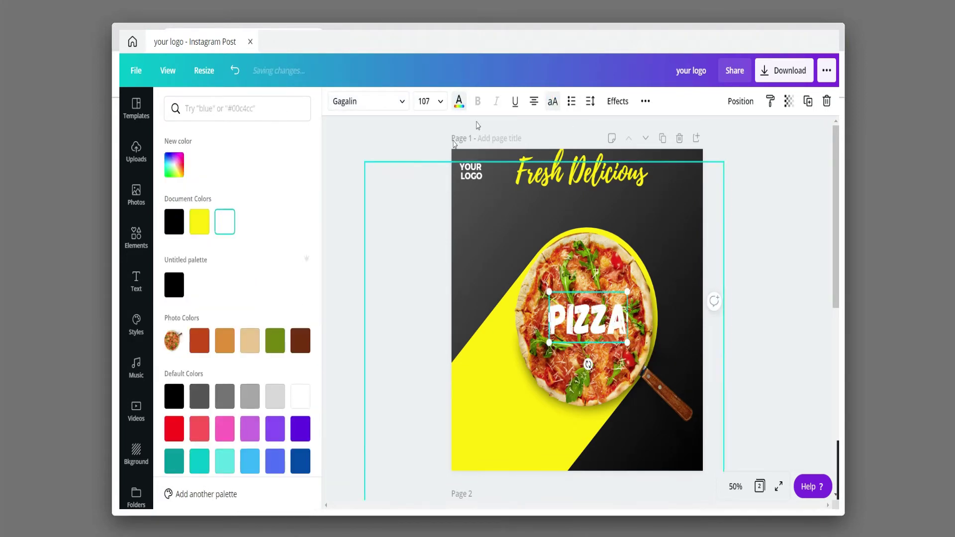
{"action": "left_click", "coordinate": [618, 101]}
{"action": "left_click", "coordinate": [287, 160]}
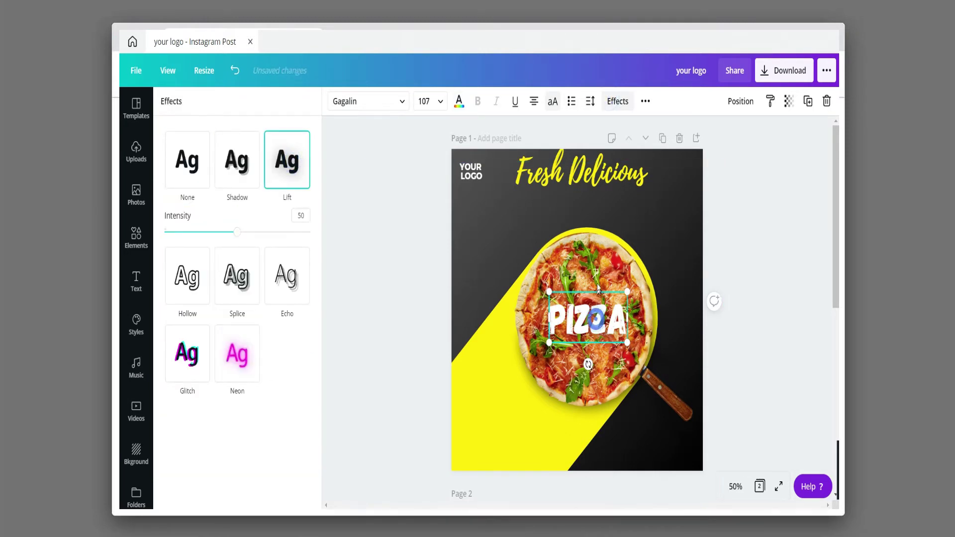
Place "PIZZA" beneath the script heading at size 142 and shift the grouped pizza and yellow shape slightly down and left.
{"action": "left_click_drag", "start_coordinate": [597, 290], "coordinate": [603, 179]}
{"action": "left_click_drag", "start_coordinate": [554, 233], "coordinate": [529, 250]}
{"action": "left_click_drag", "start_coordinate": [572, 217], "coordinate": [572, 207]}
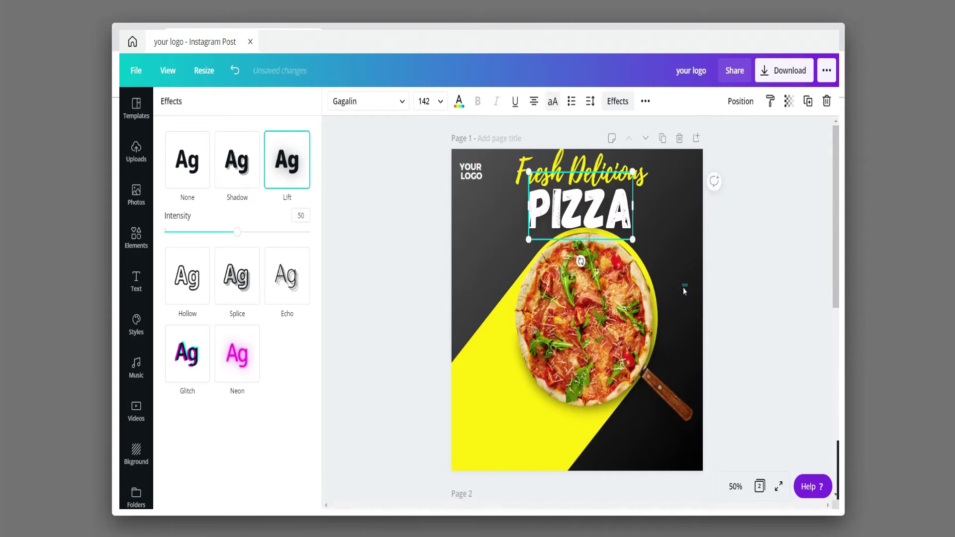
{"action": "left_click", "coordinate": [684, 291]}
{"action": "left_click_drag", "start_coordinate": [689, 292], "coordinate": [680, 303]}
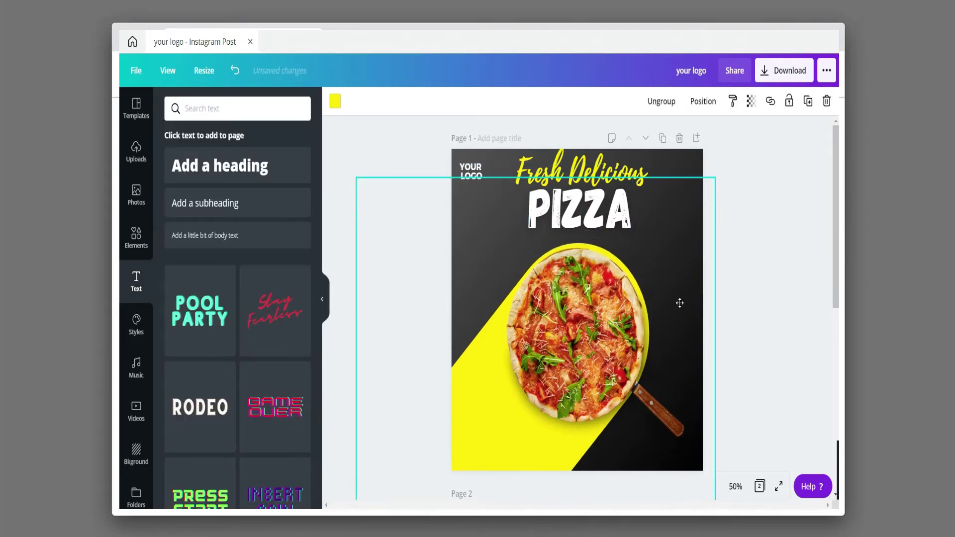
Enlarge the "PIZZA" text slightly on both sides, keeping it beneath the script heading.
{"action": "left_click", "coordinate": [552, 211]}
{"action": "left_click_drag", "start_coordinate": [630, 235], "coordinate": [634, 239]}
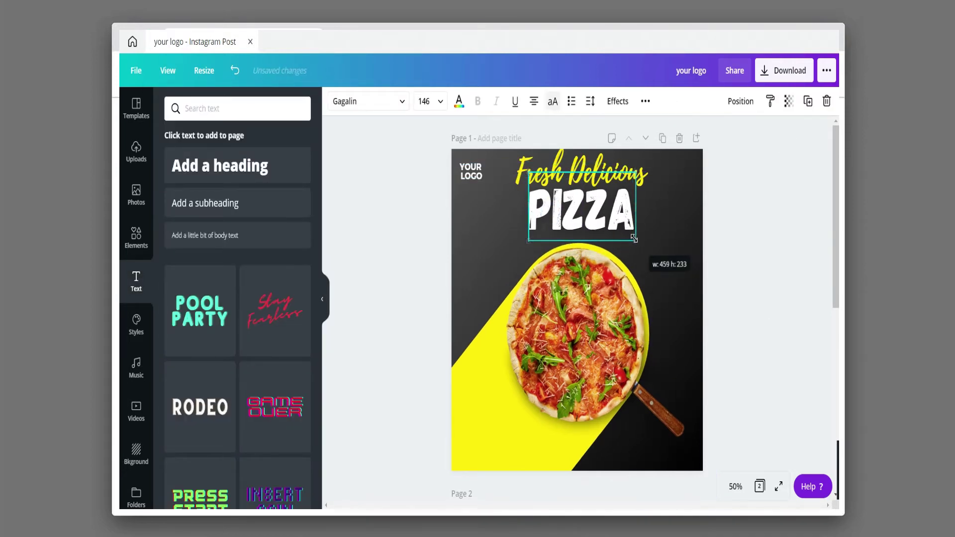
{"action": "left_click_drag", "start_coordinate": [529, 242], "coordinate": [524, 245]}
{"action": "left_click", "coordinate": [655, 239]}
{"action": "left_click", "coordinate": [779, 226]}
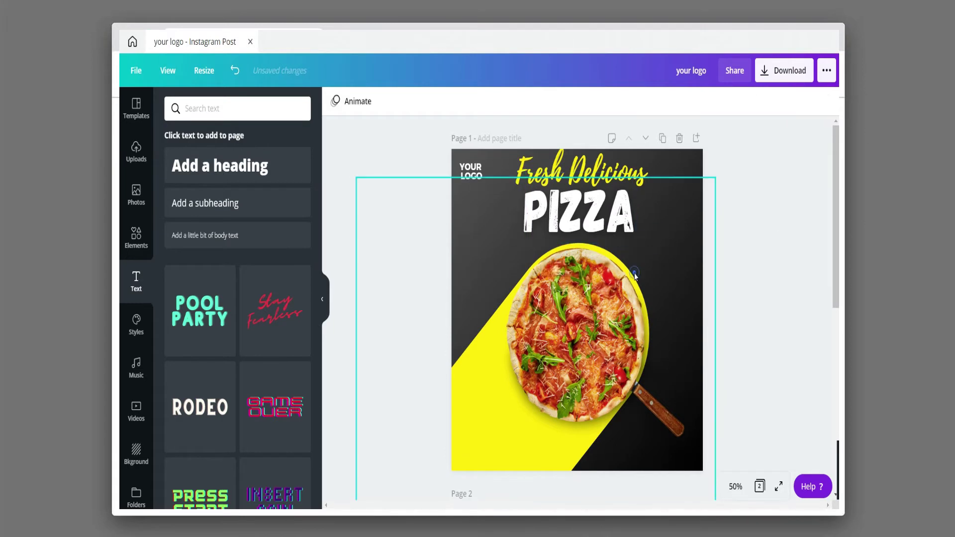
{"action": "left_click", "coordinate": [636, 274]}
{"action": "left_click", "coordinate": [773, 192]}
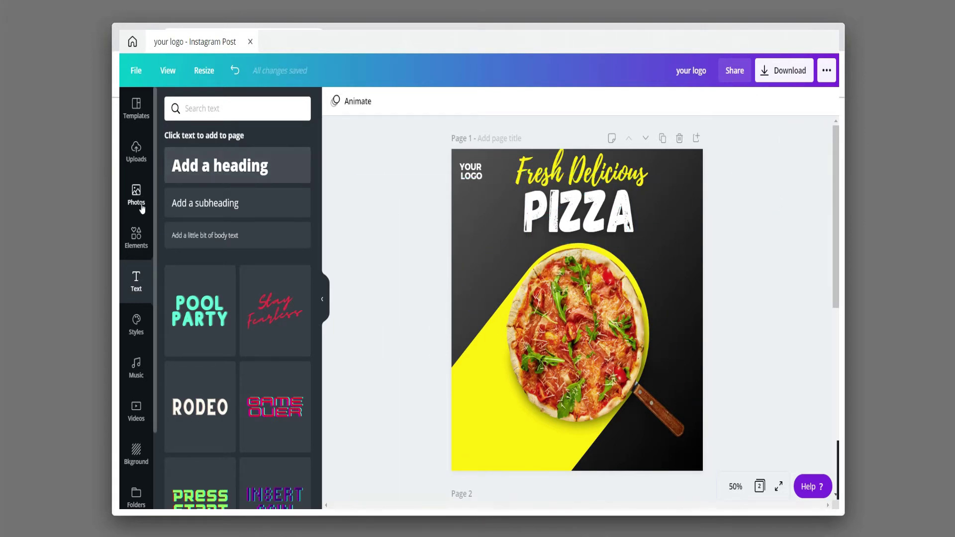
Search the elements for "shine" and add the blue burst-stroke graphic to the page.
{"action": "left_click", "coordinate": [137, 236]}
{"action": "left_click", "coordinate": [229, 105]}
{"action": "type", "text": "shine'"}
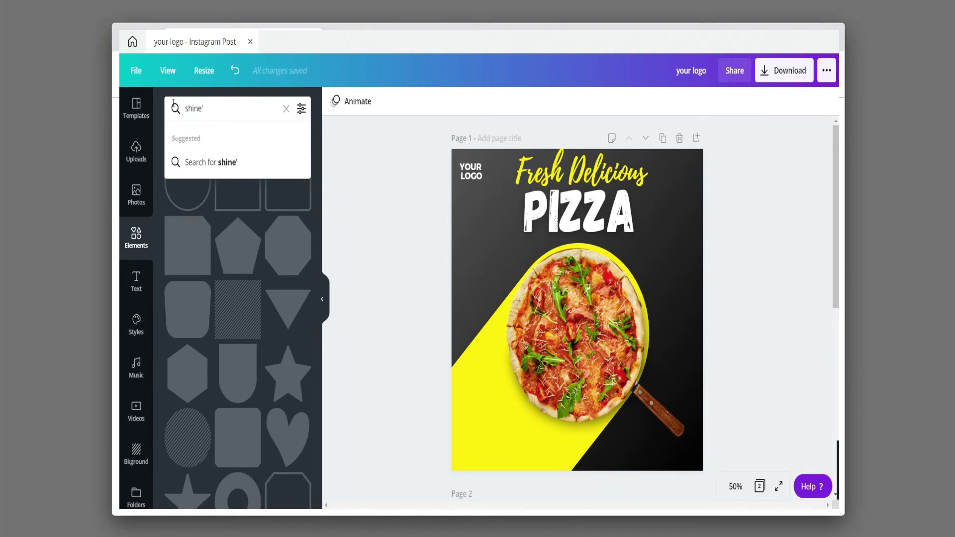
{"action": "key", "text": "BackSpace"}
{"action": "key", "text": "Return"}
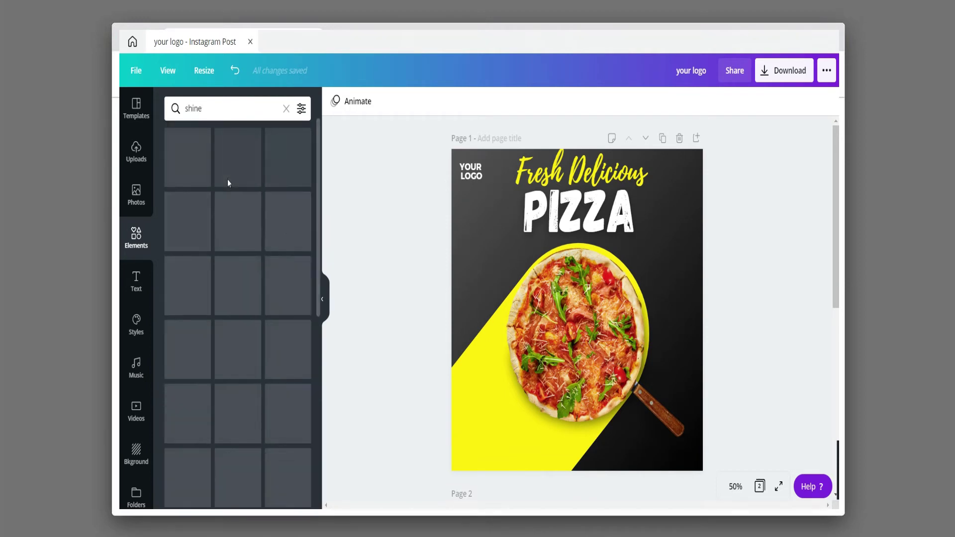
{"action": "left_click", "coordinate": [280, 170]}
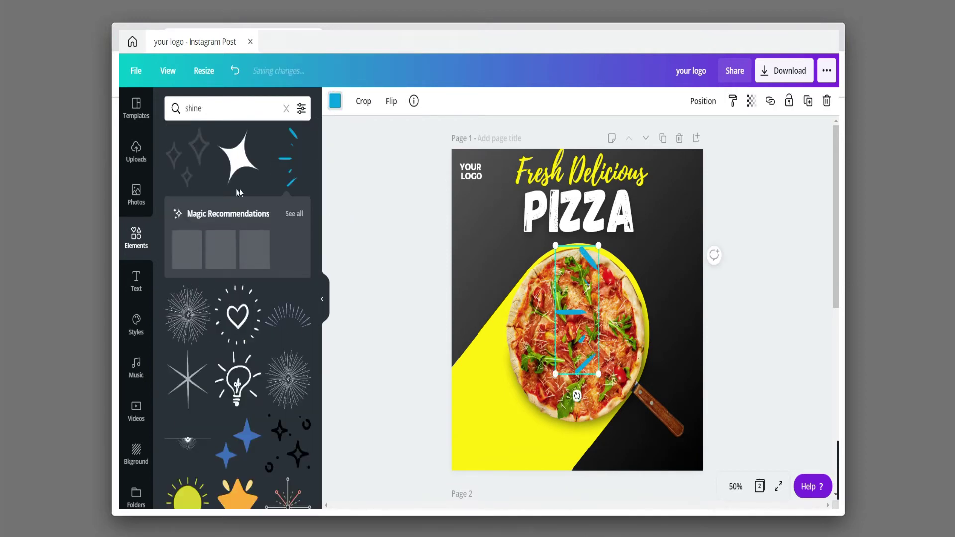
Recolor the burst-stroke graphic white, duplicate it and flip the copy horizontally.
{"action": "left_click", "coordinate": [335, 101]}
{"action": "left_click", "coordinate": [225, 222]}
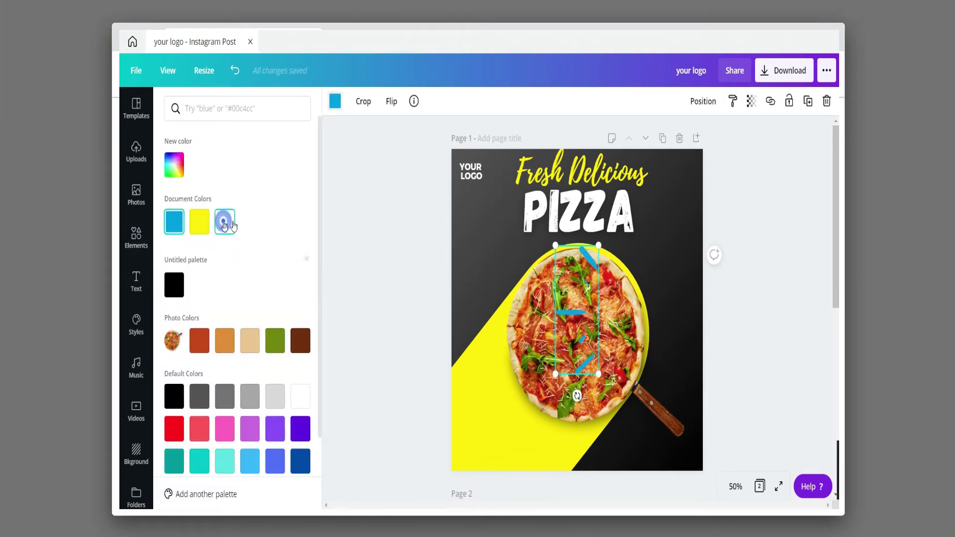
{"action": "left_click", "coordinate": [808, 101]}
{"action": "left_click", "coordinate": [392, 101]}
{"action": "left_click", "coordinate": [412, 133]}
Shrink both white burst graphics and place one on each side of the "PIZZA" text.
{"action": "left_click_drag", "start_coordinate": [604, 380], "coordinate": [562, 291]}
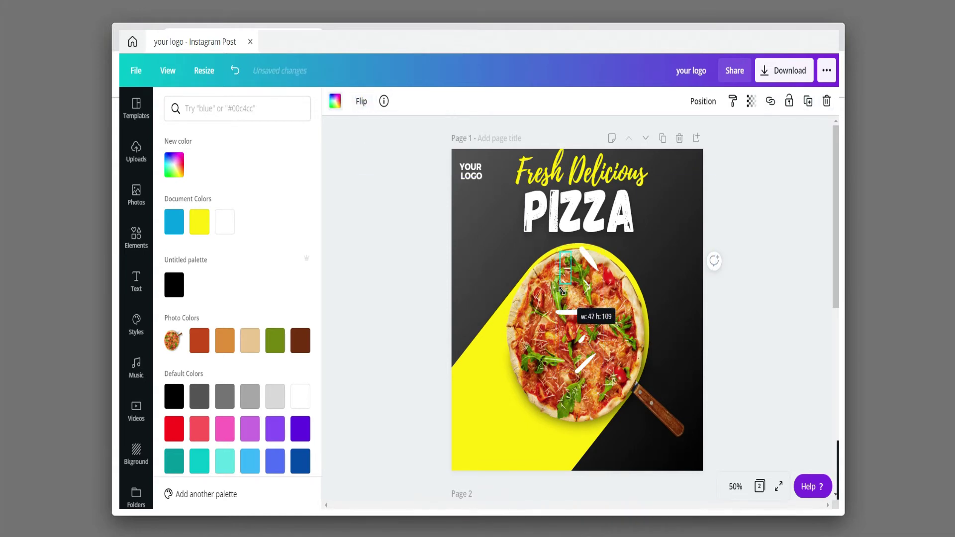
{"action": "left_click", "coordinate": [753, 218]}
{"action": "left_click", "coordinate": [595, 378]}
{"action": "left_click_drag", "start_coordinate": [598, 378], "coordinate": [555, 302]}
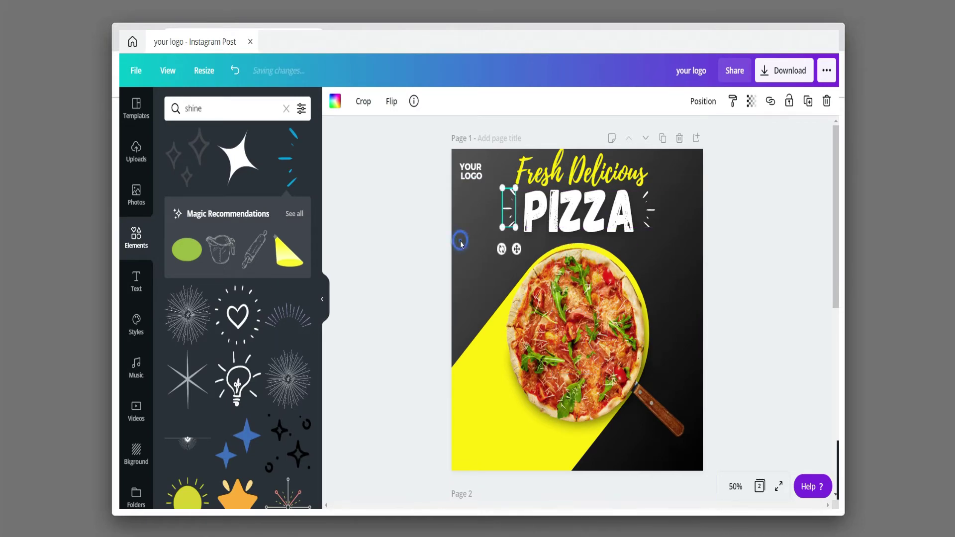
{"action": "left_click", "coordinate": [756, 215]}
Add the tomato photo from the recently used photos, shrink it and place it left of the pizza.
{"action": "scroll", "coordinate": [755, 219], "scroll_direction": "down", "scroll_amount": 1}
{"action": "scroll", "coordinate": [755, 219], "scroll_direction": "up", "scroll_amount": 1}
{"action": "scroll", "coordinate": [756, 223], "scroll_direction": "down", "scroll_amount": 1}
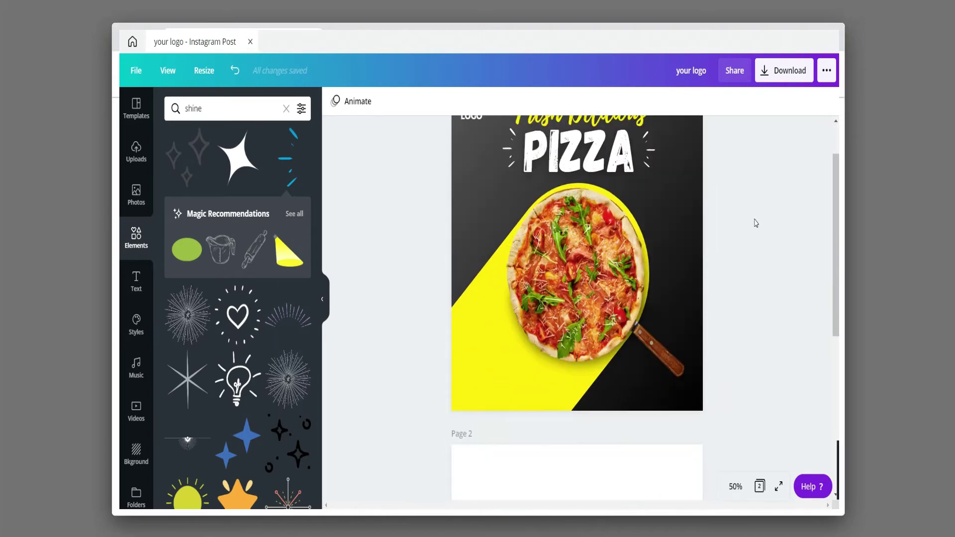
{"action": "left_click", "coordinate": [136, 195]}
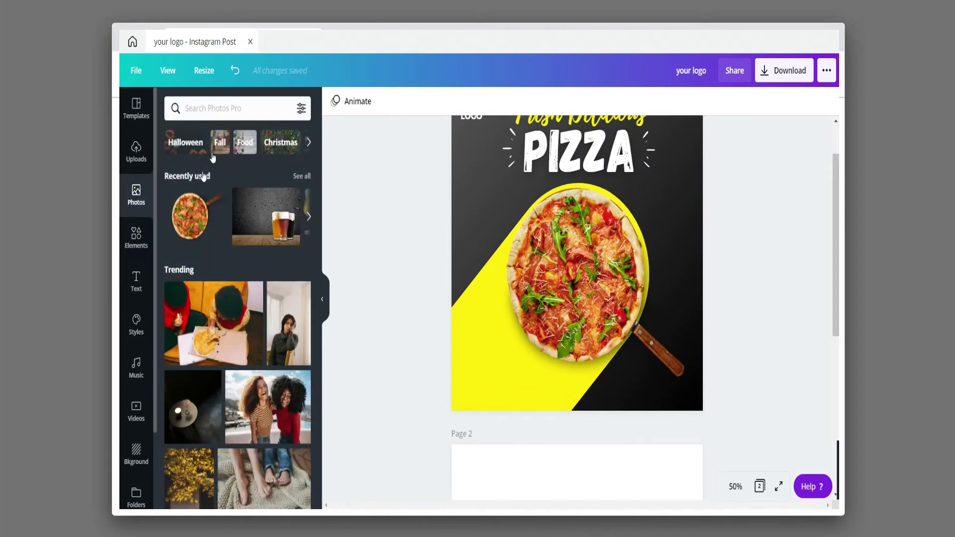
{"action": "left_click", "coordinate": [302, 177]}
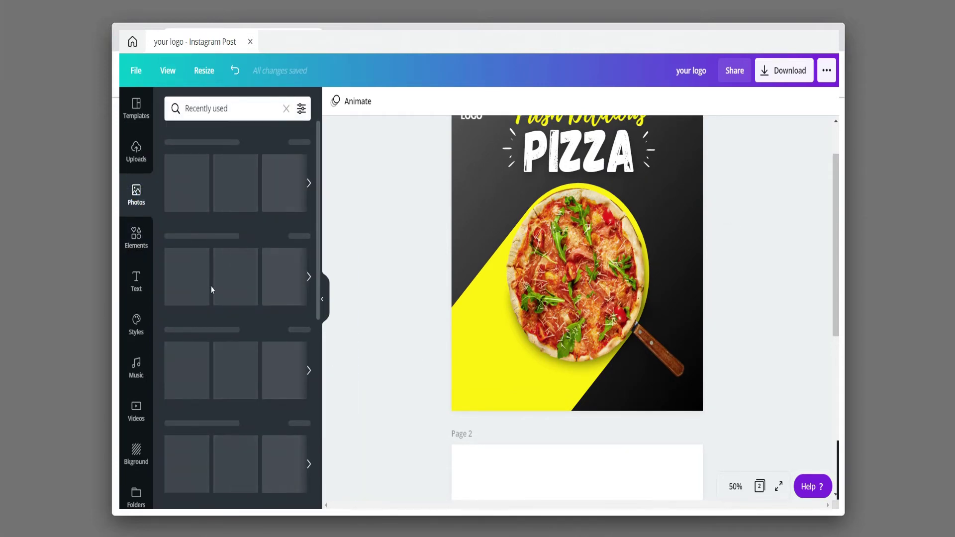
{"action": "scroll", "coordinate": [214, 288], "scroll_direction": "down", "scroll_amount": 3}
{"action": "left_click", "coordinate": [287, 347]}
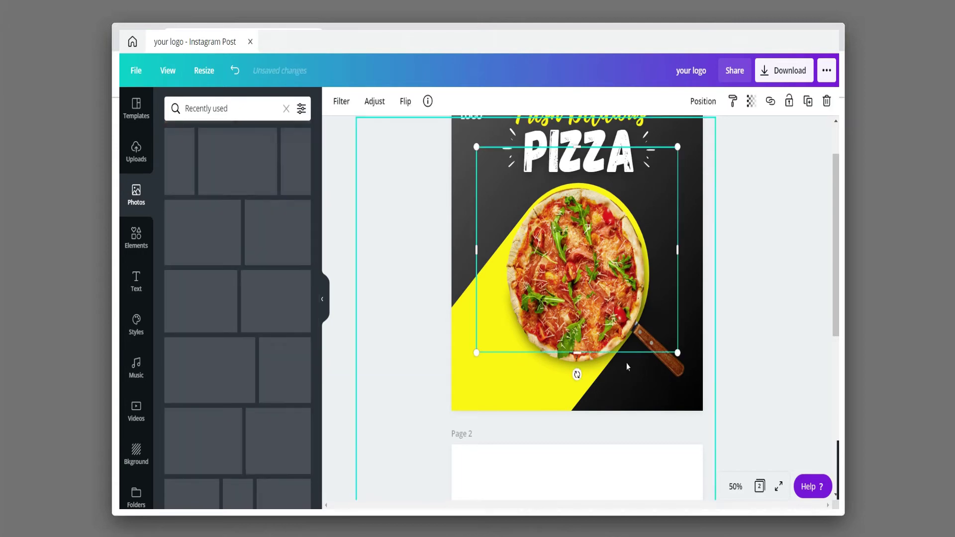
{"action": "left_click_drag", "start_coordinate": [572, 289], "coordinate": [486, 225]}
{"action": "left_click_drag", "start_coordinate": [478, 277], "coordinate": [468, 289]}
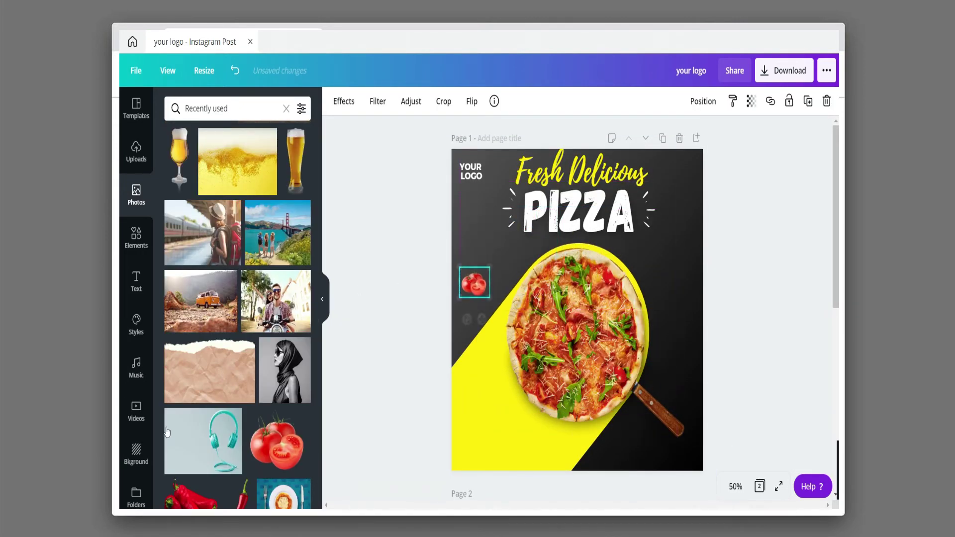
Add the single red chili photo, shrink and tilt it, and place it right of the pizza above the handle.
{"action": "scroll", "coordinate": [167, 432], "scroll_direction": "down", "scroll_amount": 3}
{"action": "scroll", "coordinate": [577, 298], "scroll_direction": "down", "scroll_amount": 2}
{"action": "left_click", "coordinate": [238, 383]}
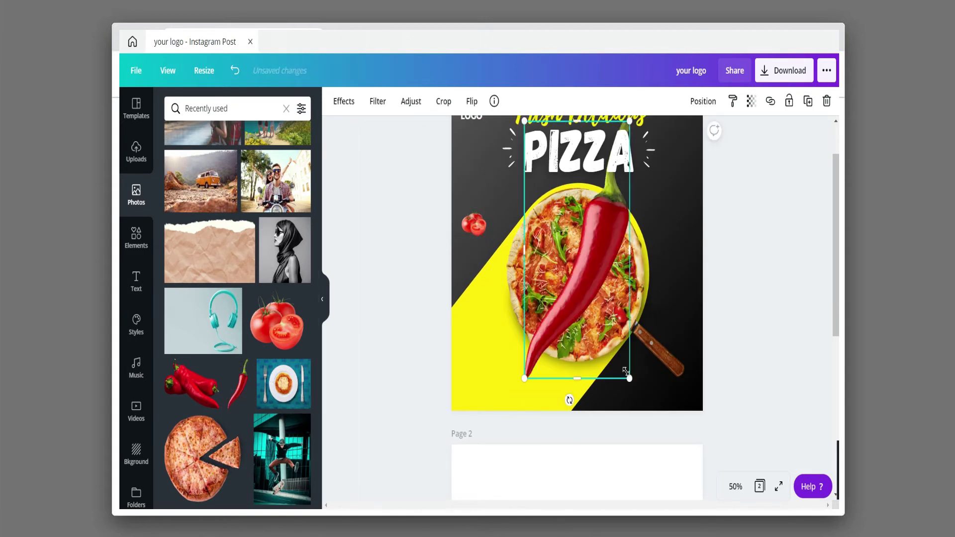
{"action": "left_click_drag", "start_coordinate": [564, 230], "coordinate": [657, 332]}
Blur the chili photo by about 34 and the tomato photo by about 27.
{"action": "left_click", "coordinate": [412, 102]}
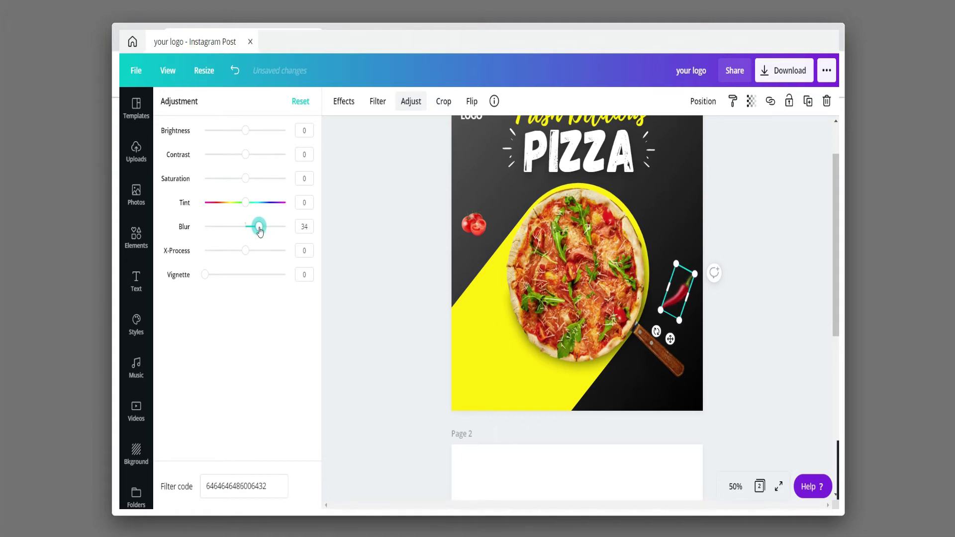
{"action": "left_click", "coordinate": [479, 225]}
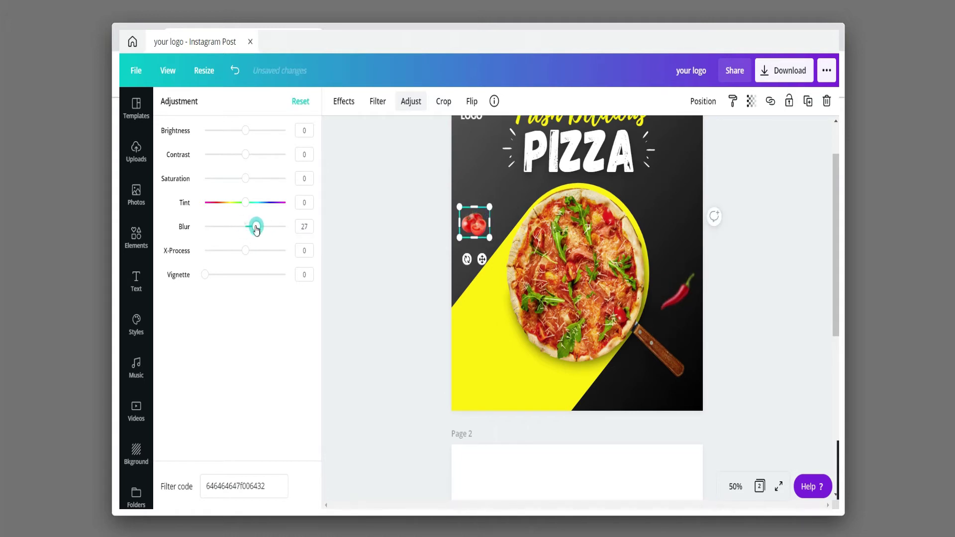
{"action": "left_click", "coordinate": [367, 220]}
{"action": "scroll", "coordinate": [802, 198], "scroll_direction": "up", "scroll_amount": 2}
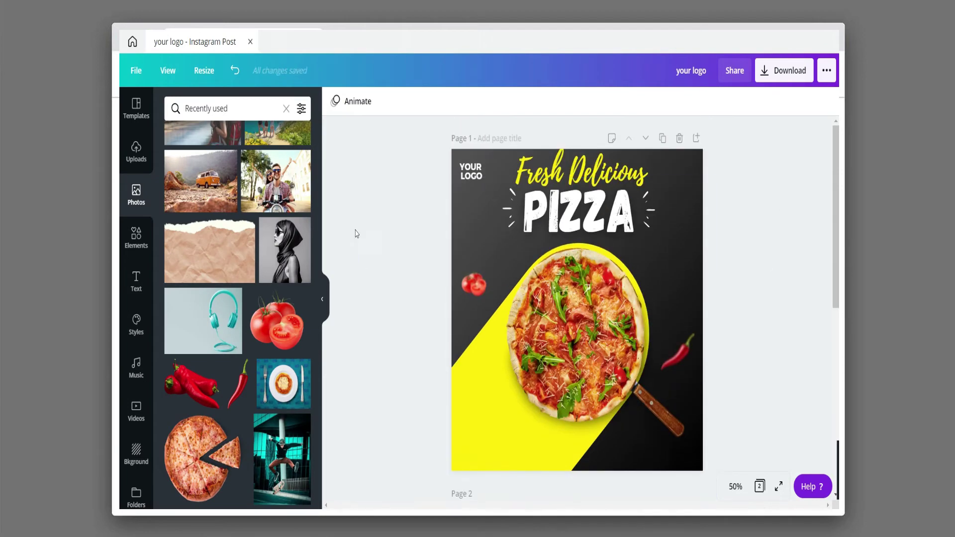
Add the rectangle shape with a fully rounded bottom from the Shapes collection to page 2.
{"action": "scroll", "coordinate": [568, 390], "scroll_direction": "down", "scroll_amount": 5}
{"action": "left_click", "coordinate": [568, 388]}
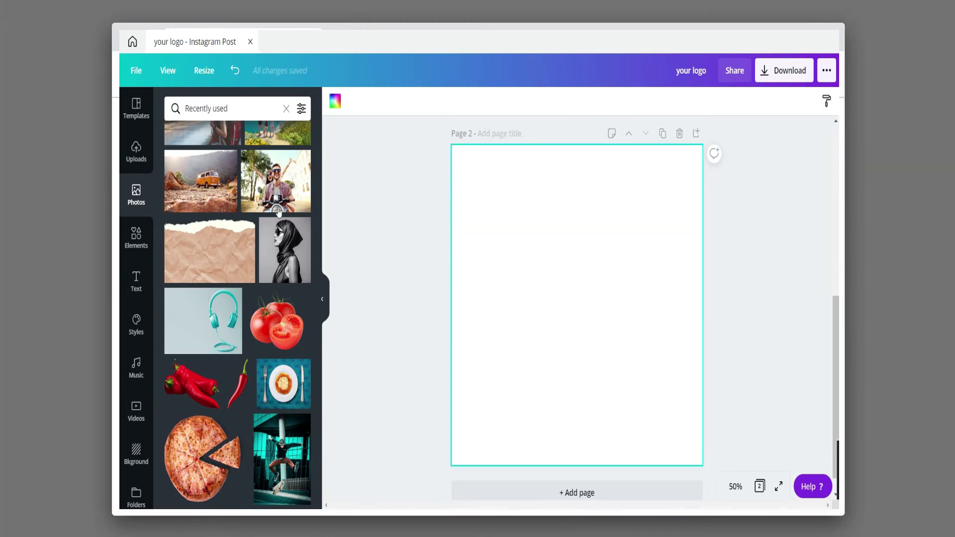
{"action": "left_click", "coordinate": [136, 238]}
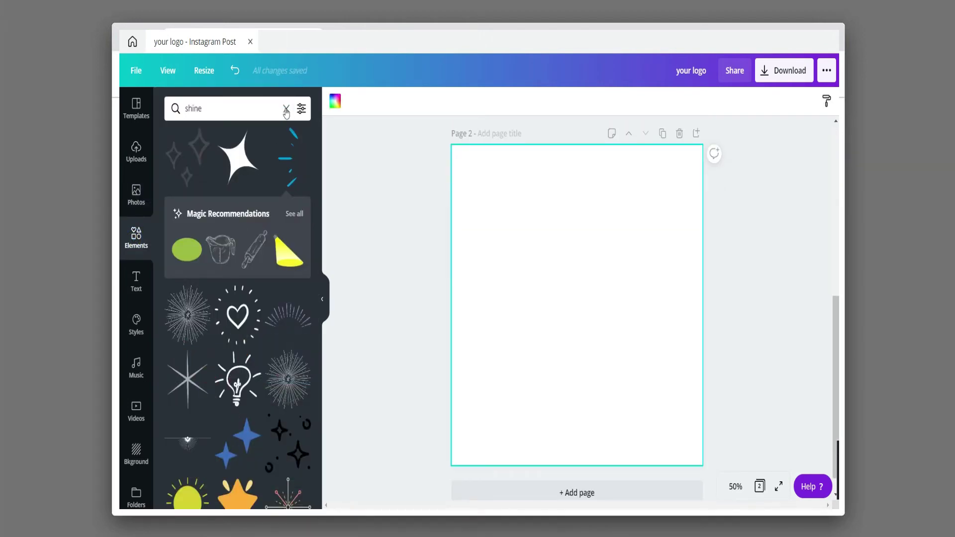
{"action": "left_click", "coordinate": [286, 109]}
{"action": "scroll", "coordinate": [226, 313], "scroll_direction": "down", "scroll_amount": 3}
{"action": "scroll", "coordinate": [258, 199], "scroll_direction": "up", "scroll_amount": 3}
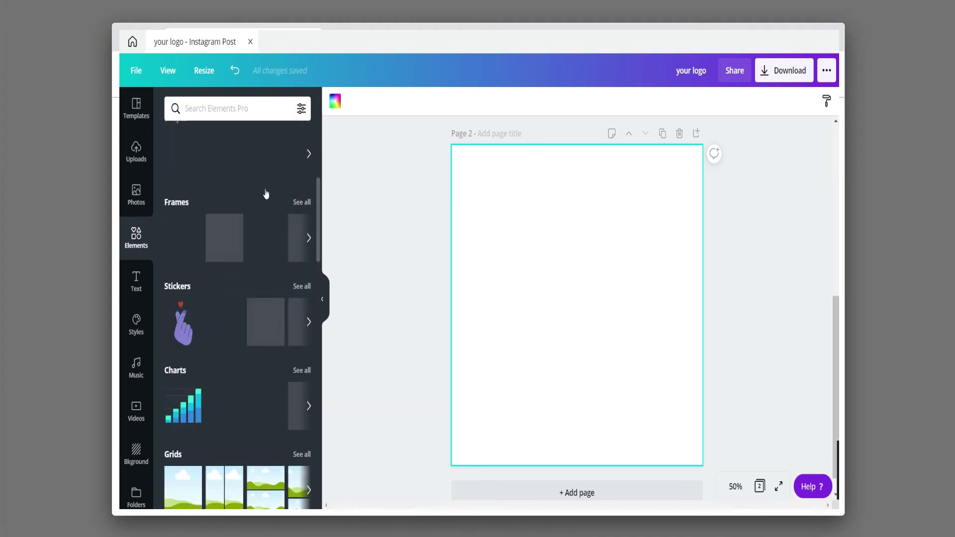
{"action": "scroll", "coordinate": [266, 194], "scroll_direction": "up", "scroll_amount": 5}
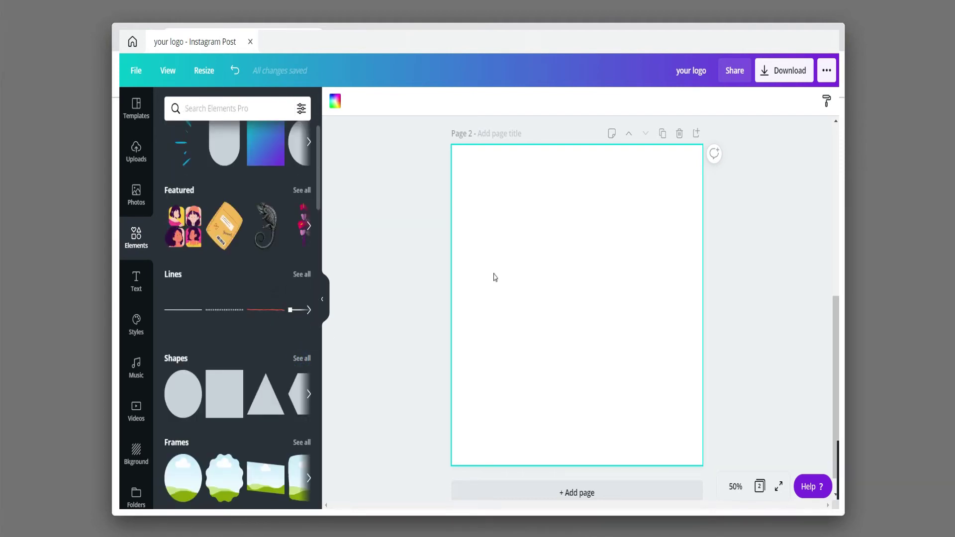
{"action": "left_click", "coordinate": [301, 358]}
{"action": "scroll", "coordinate": [266, 292], "scroll_direction": "down", "scroll_amount": 3}
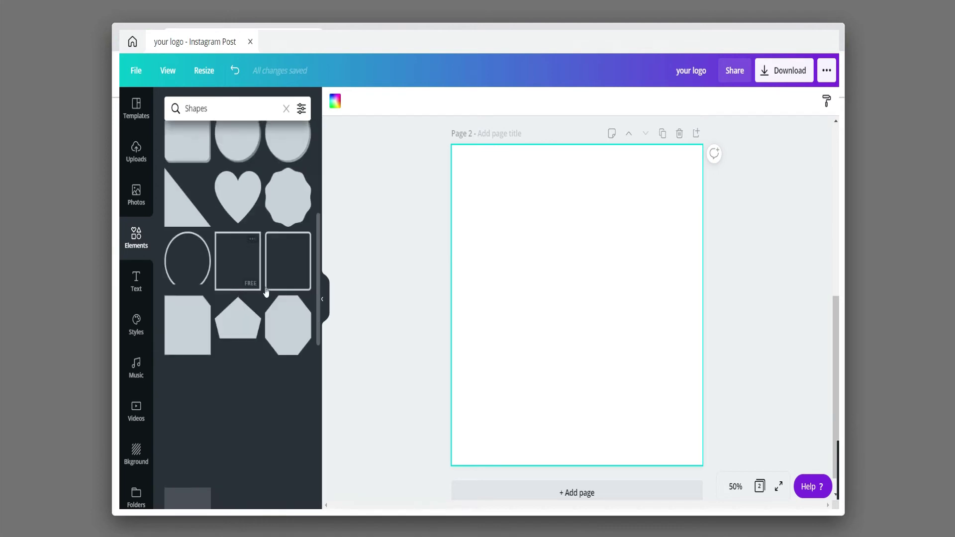
{"action": "scroll", "coordinate": [266, 292], "scroll_direction": "down", "scroll_amount": 1}
{"action": "scroll", "coordinate": [488, 294], "scroll_direction": "down", "scroll_amount": 1}
{"action": "scroll", "coordinate": [224, 315], "scroll_direction": "down", "scroll_amount": 3}
{"action": "left_click", "coordinate": [227, 315]}
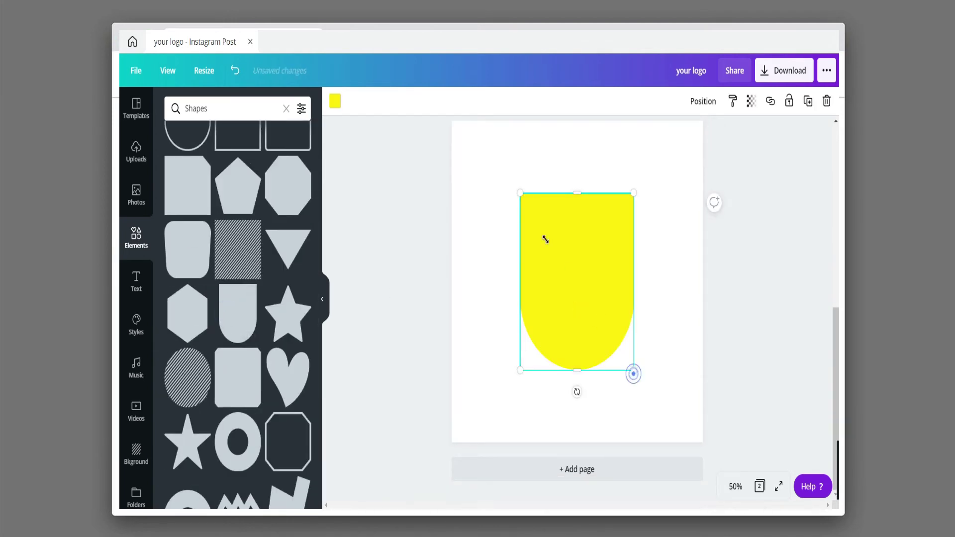
Shrink the yellow shape, rotate it onto its side and join it with a mirrored copy to form a horizontal pill.
{"action": "left_click_drag", "start_coordinate": [545, 239], "coordinate": [540, 219]}
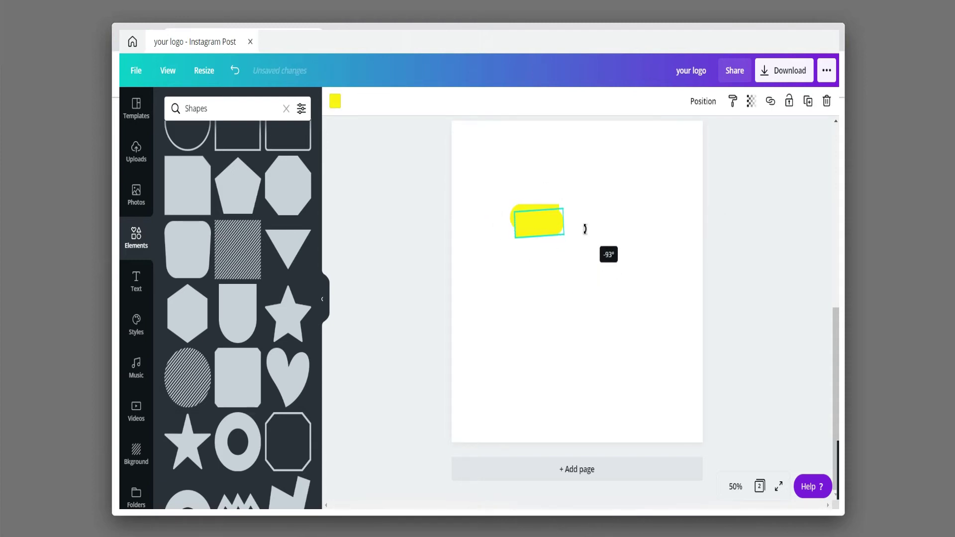
{"action": "mouse_move", "coordinate": [542, 224]}
{"action": "left_mouse_down"}
{"action": "mouse_move", "coordinate": [581, 217]}
{"action": "mouse_move", "coordinate": [531, 209]}
{"action": "left_mouse_up"}
{"action": "left_click", "coordinate": [600, 270]}
{"action": "left_click", "coordinate": [664, 155]}
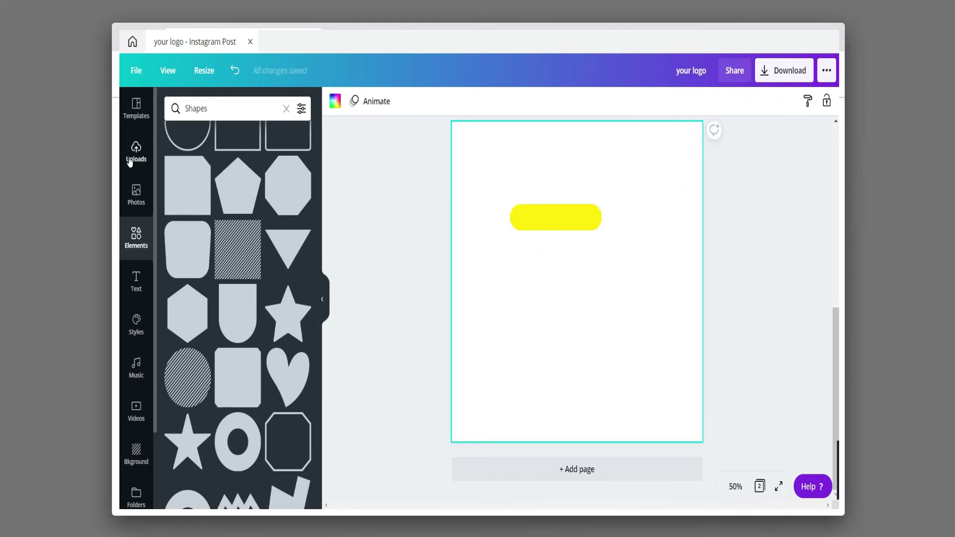
Add a subheading reading "order now" to page 2 in bold, uppercase Montserrat Classic.
{"action": "left_click", "coordinate": [140, 271]}
{"action": "left_click", "coordinate": [256, 204]}
{"action": "type", "text": "O"}
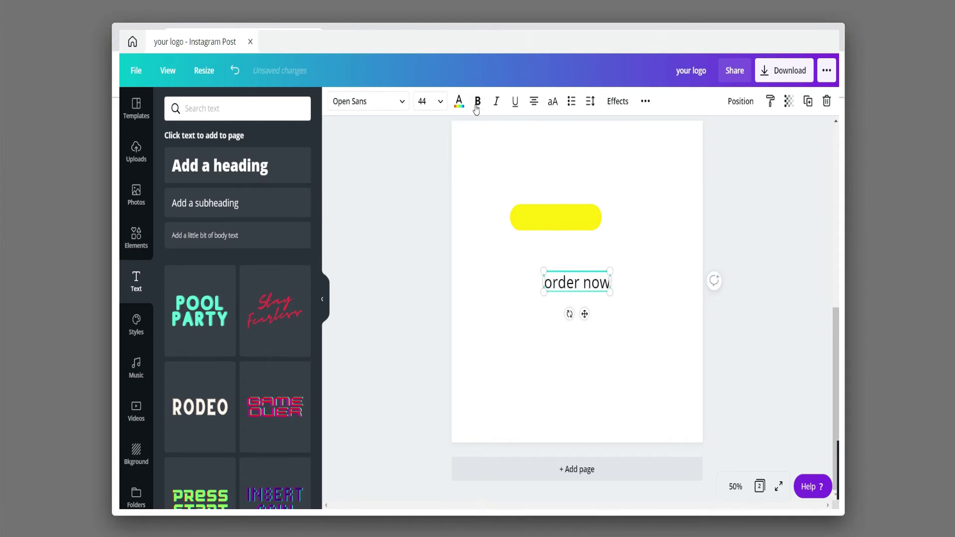
{"action": "left_click", "coordinate": [373, 102]}
{"action": "left_click", "coordinate": [209, 186]}
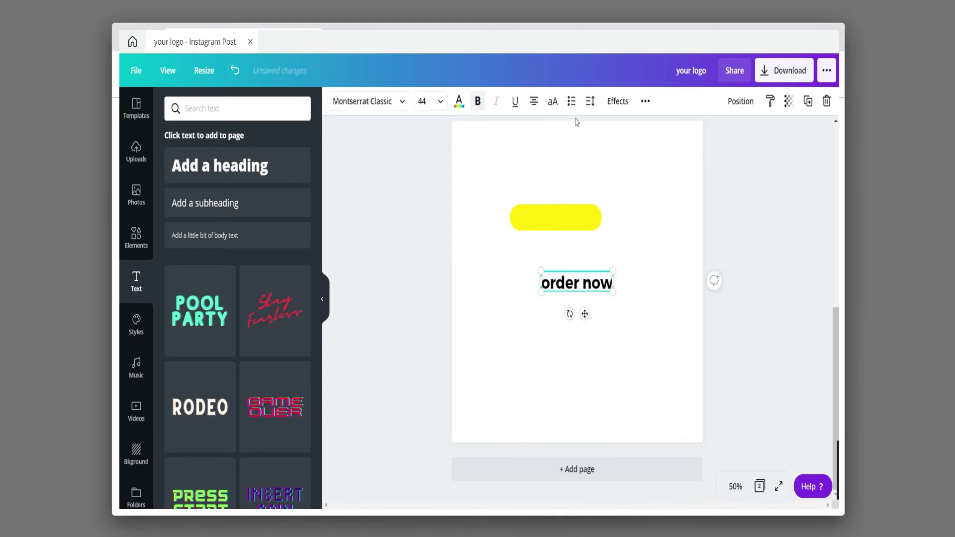
{"action": "left_click", "coordinate": [553, 102]}
Place "ORDER NOW" on the yellow pill, group them, and move the reduced button to the pizza design's bottom-right corner.
{"action": "left_click_drag", "start_coordinate": [612, 288], "coordinate": [502, 226]}
{"action": "key", "text": "ctrl+g"}
{"action": "scroll", "coordinate": [627, 234], "scroll_direction": "up", "scroll_amount": 4}
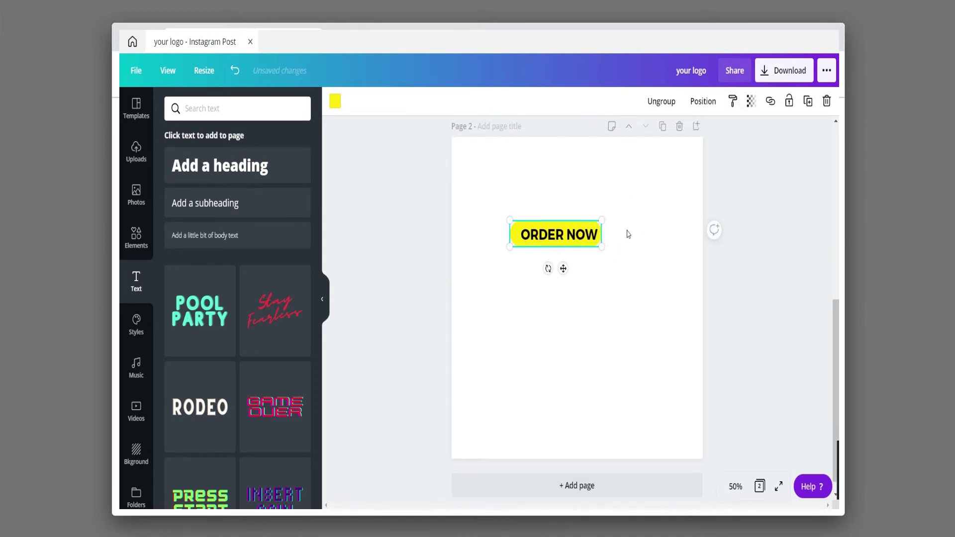
{"action": "left_click_drag", "start_coordinate": [572, 403], "coordinate": [659, 253]}
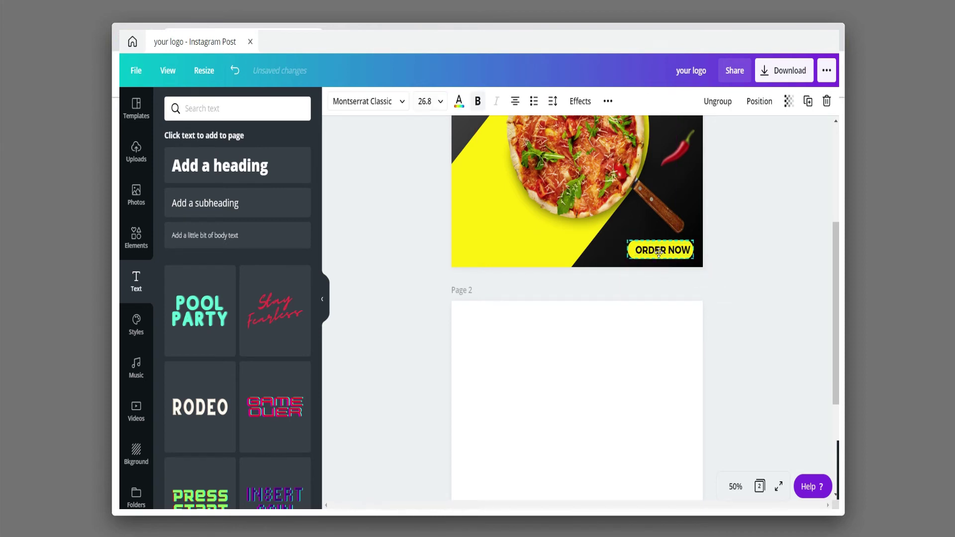
Recolor both halves of the pill behind "ORDER NOW" to white.
{"action": "left_click", "coordinate": [462, 103]}
{"action": "left_click", "coordinate": [626, 250]}
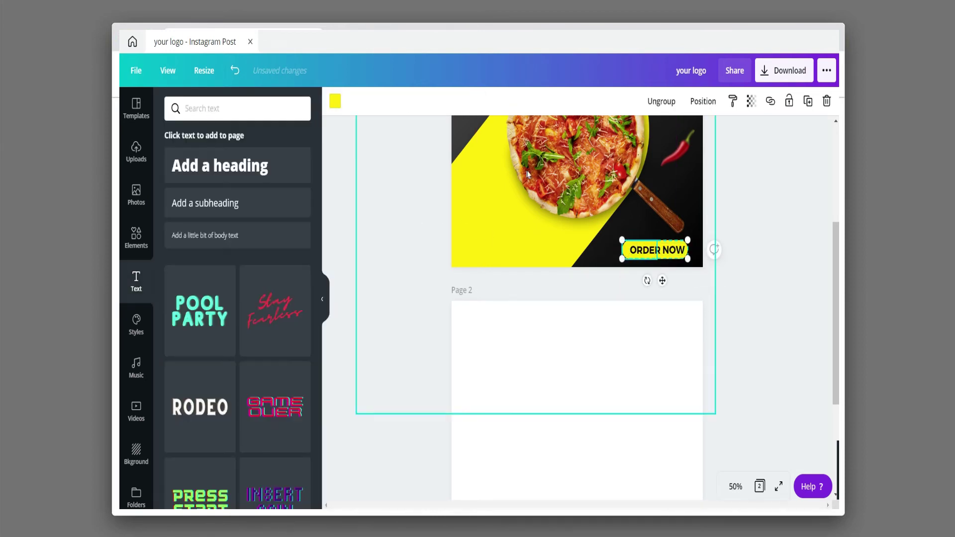
{"action": "left_click", "coordinate": [338, 102]}
{"action": "left_click", "coordinate": [337, 102]}
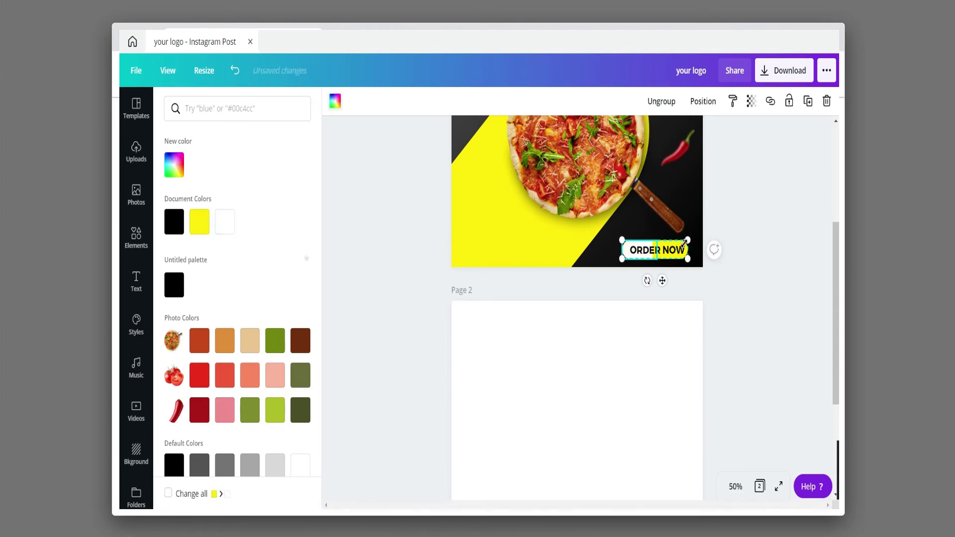
{"action": "left_click", "coordinate": [224, 221]}
{"action": "left_click", "coordinate": [606, 337]}
{"action": "scroll", "coordinate": [750, 192], "scroll_direction": "up", "scroll_amount": 1}
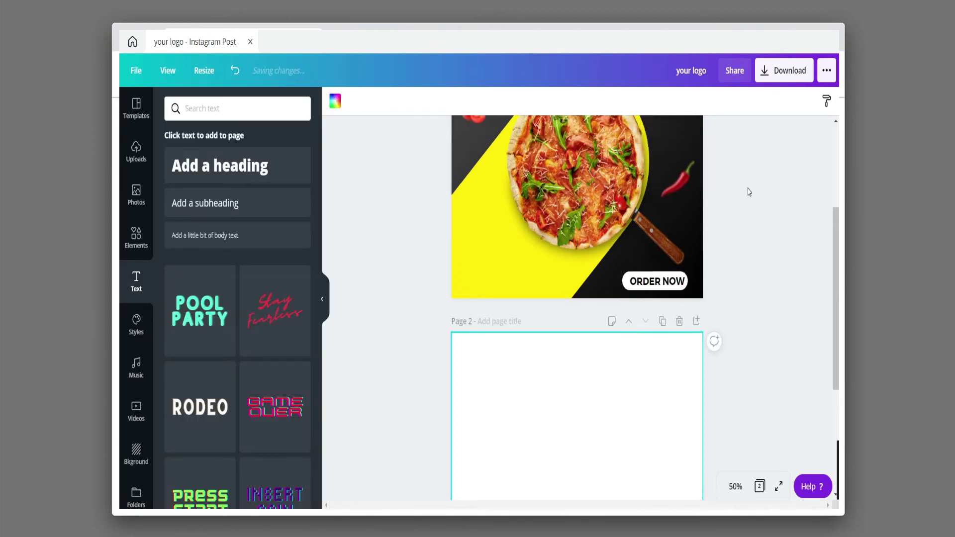
{"action": "scroll", "coordinate": [749, 192], "scroll_direction": "up", "scroll_amount": 1}
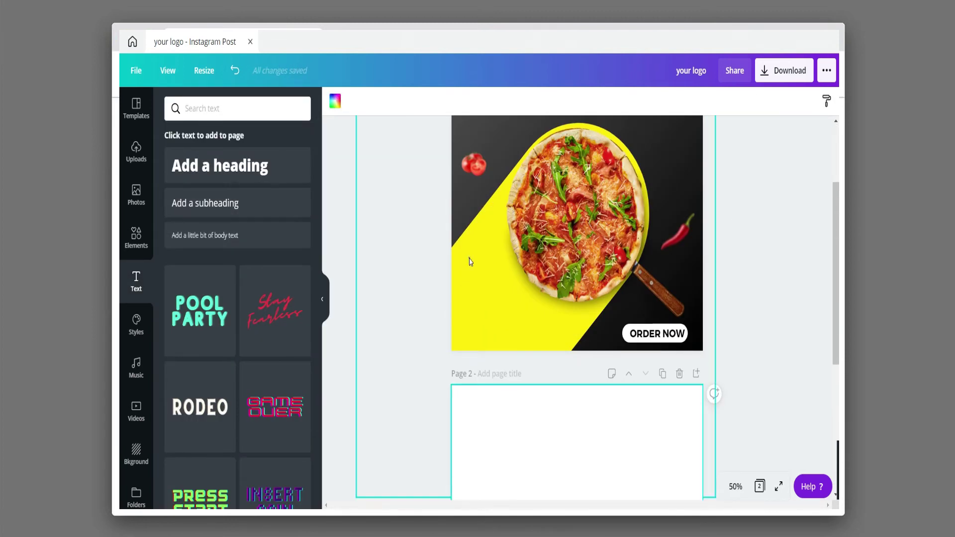
{"action": "left_click", "coordinate": [222, 202]}
{"action": "type", "text": "www"}
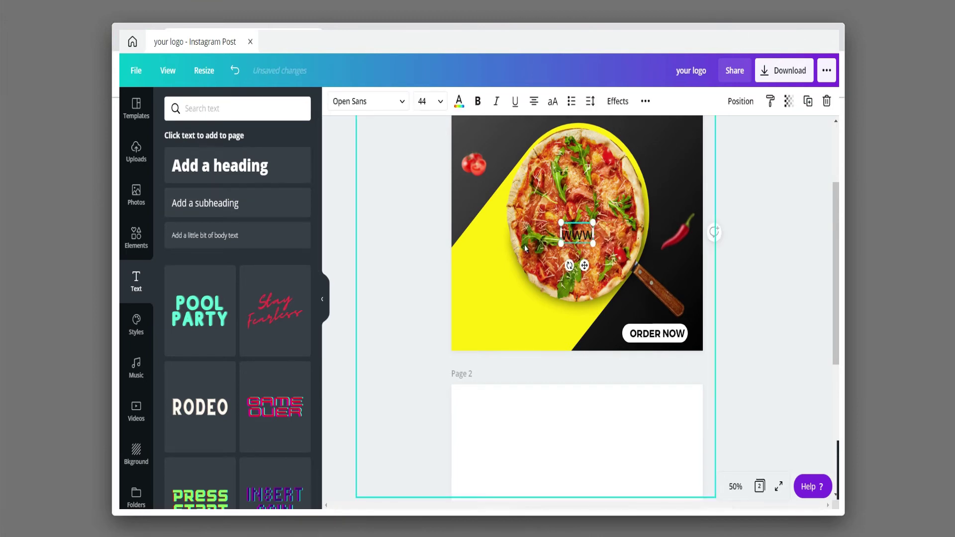
{"action": "type", "text": ".yourw"}
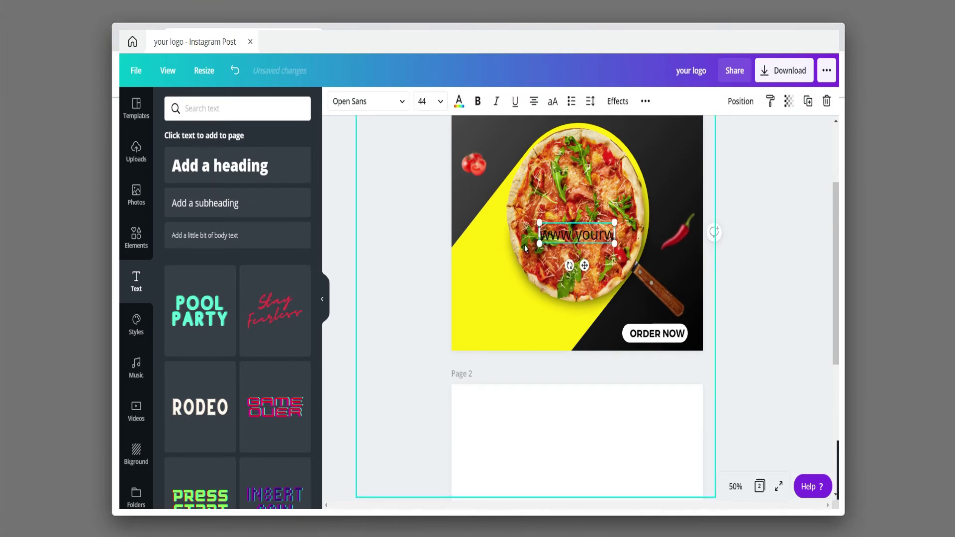
{"action": "type", "text": "ebsite.co"}
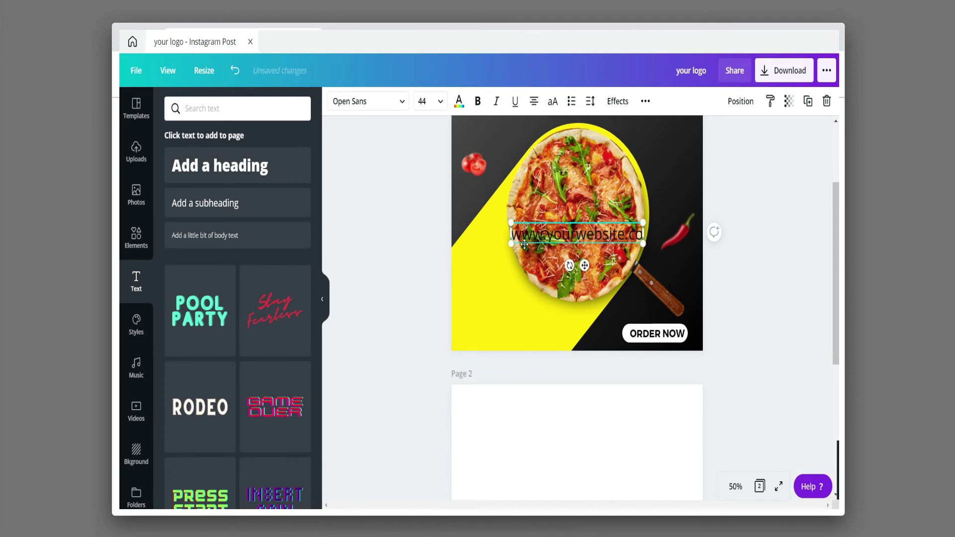
{"action": "type", "text": "m"}
Make the website text uppercase Montserrat Classic at size 22 and place it at the bottom left, level with the "ORDER NOW" button.
{"action": "left_click", "coordinate": [554, 107]}
{"action": "left_click", "coordinate": [387, 104]}
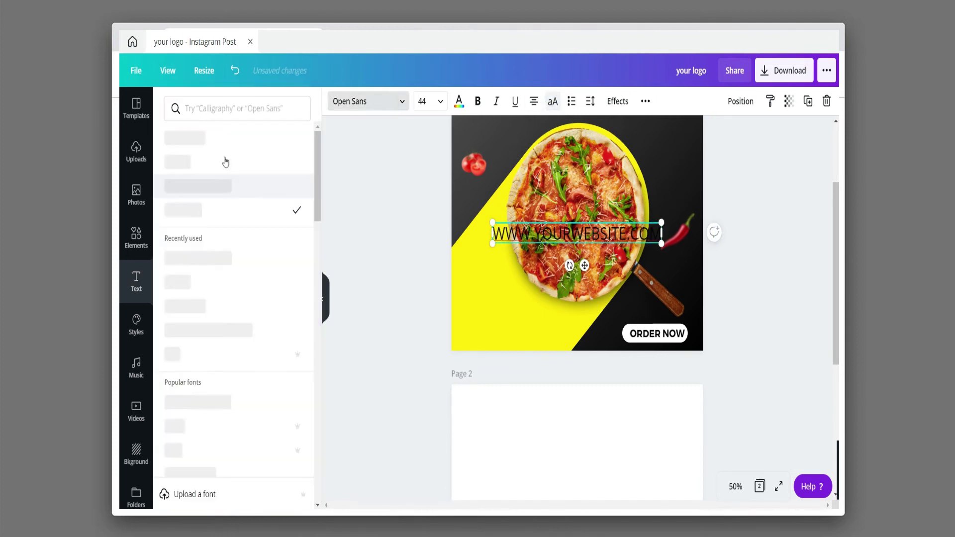
{"action": "left_click", "coordinate": [209, 186]}
{"action": "left_click_drag", "start_coordinate": [670, 244], "coordinate": [520, 359]}
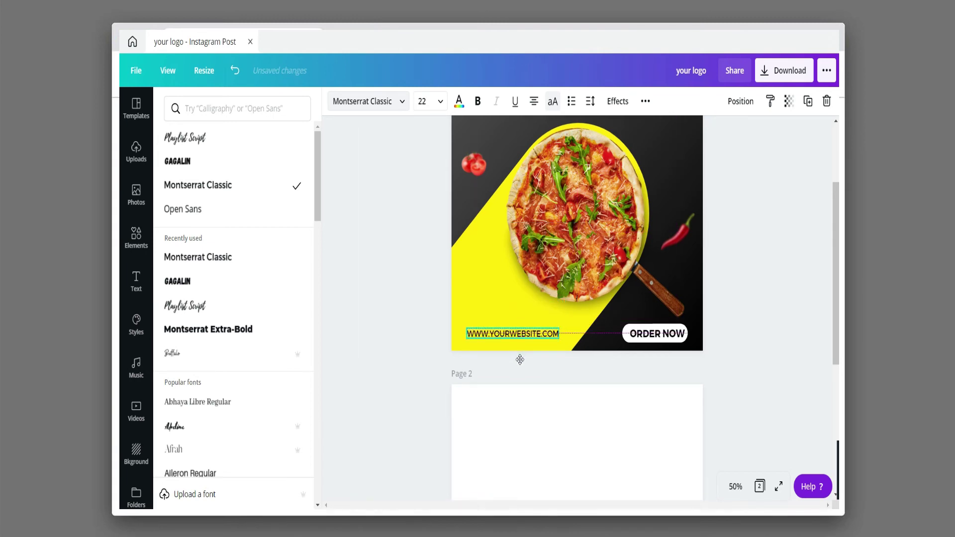
Try white as the color of the website text.
{"action": "left_click", "coordinate": [460, 101]}
{"action": "left_click", "coordinate": [225, 221]}
{"action": "left_click", "coordinate": [350, 249]}
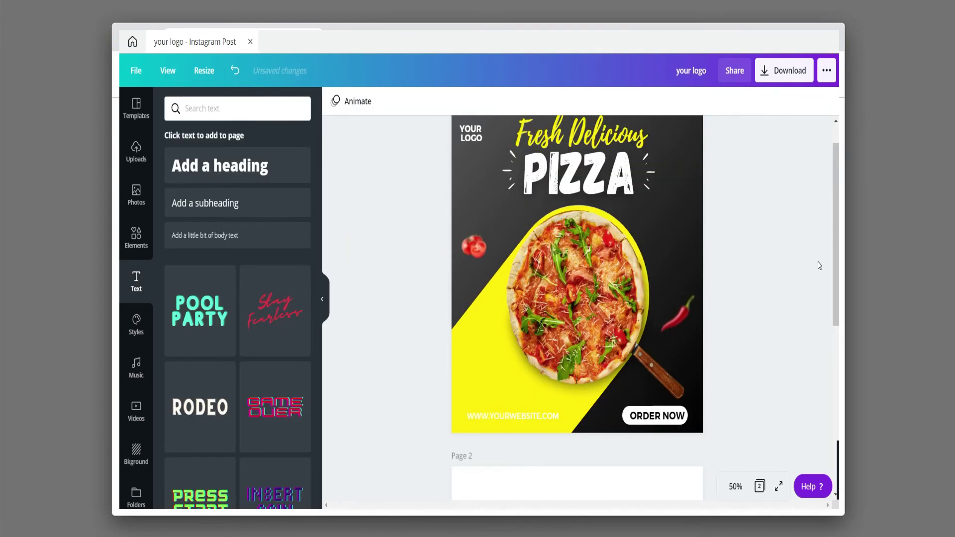
Set the website text's color to black.
{"action": "left_click", "coordinate": [513, 334]}
{"action": "left_click", "coordinate": [459, 101]}
{"action": "left_click", "coordinate": [170, 233]}
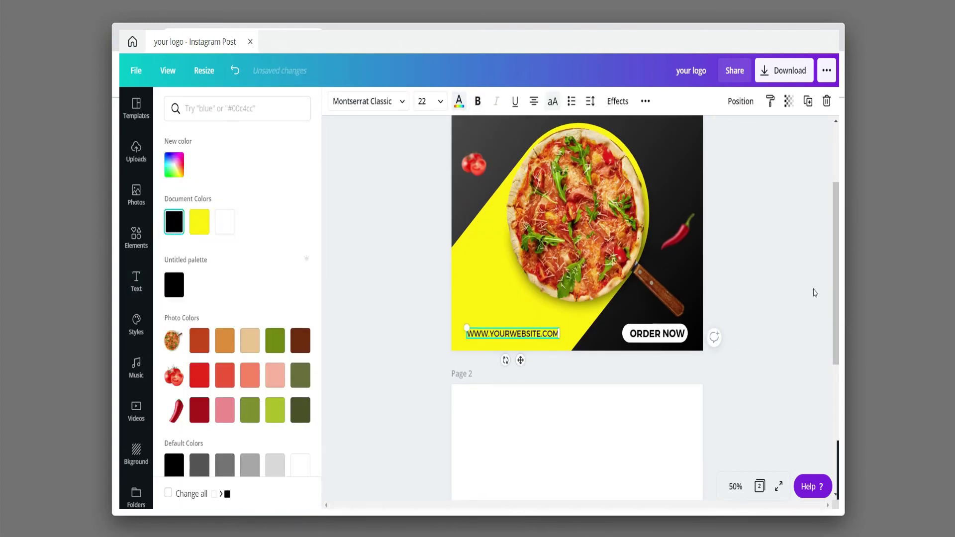
{"action": "left_click", "coordinate": [813, 290]}
Add a circle shape to page 2, shrink it to a small yellow dot and place it just below the page's middle.
{"action": "scroll", "coordinate": [814, 290], "scroll_direction": "up", "scroll_amount": 2}
{"action": "scroll", "coordinate": [620, 308], "scroll_direction": "down", "scroll_amount": 5}
{"action": "left_click", "coordinate": [606, 362]}
{"action": "left_click", "coordinate": [136, 236]}
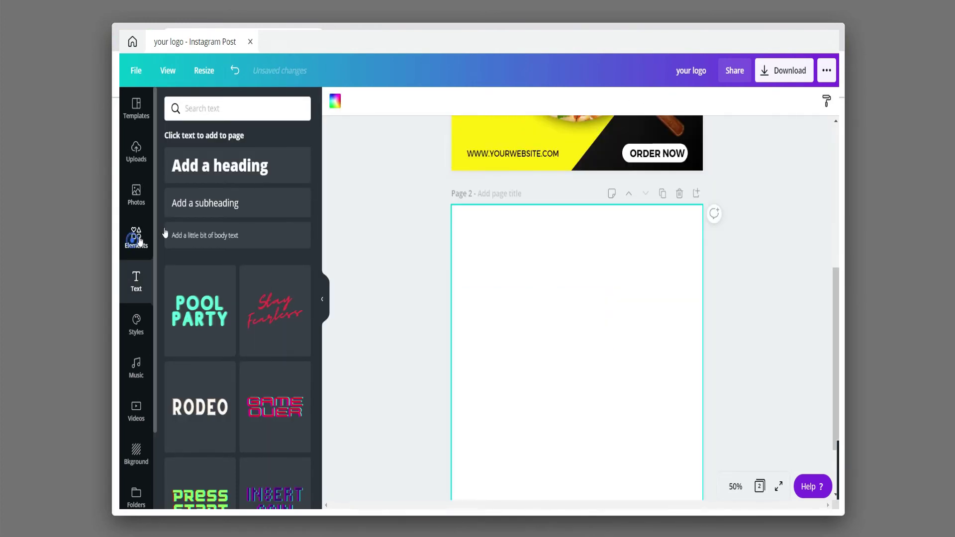
{"action": "scroll", "coordinate": [245, 244], "scroll_direction": "down", "scroll_amount": 2}
{"action": "scroll", "coordinate": [201, 218], "scroll_direction": "up", "scroll_amount": 2}
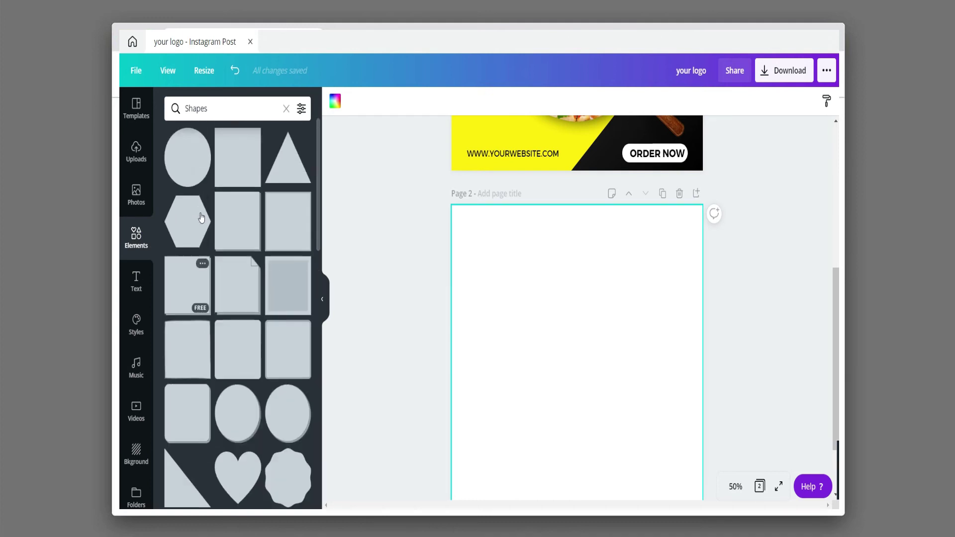
{"action": "left_click", "coordinate": [188, 157]}
{"action": "mouse_move", "coordinate": [593, 367]}
{"action": "left_mouse_down"}
{"action": "mouse_move", "coordinate": [603, 352]}
{"action": "mouse_move", "coordinate": [603, 373]}
{"action": "left_mouse_up"}
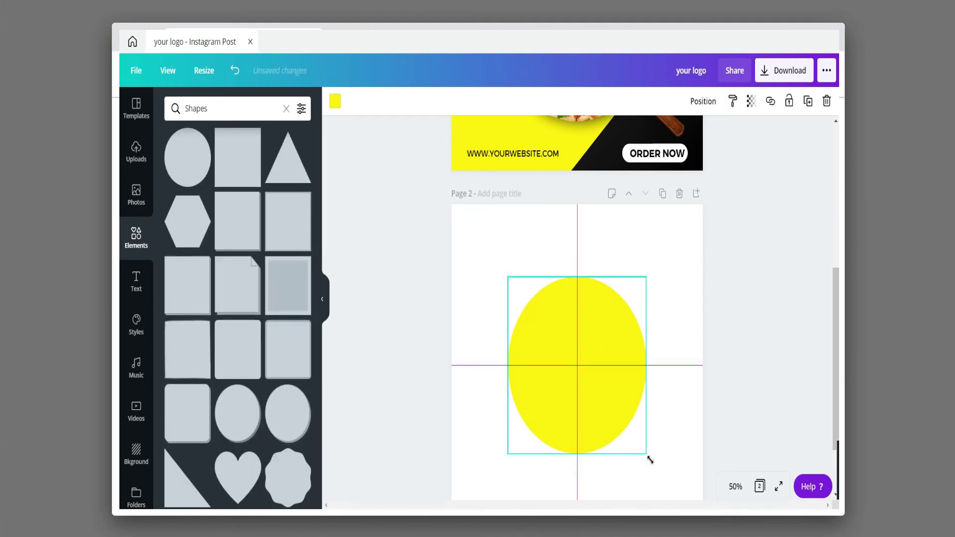
{"action": "left_click_drag", "start_coordinate": [646, 455], "coordinate": [518, 294]}
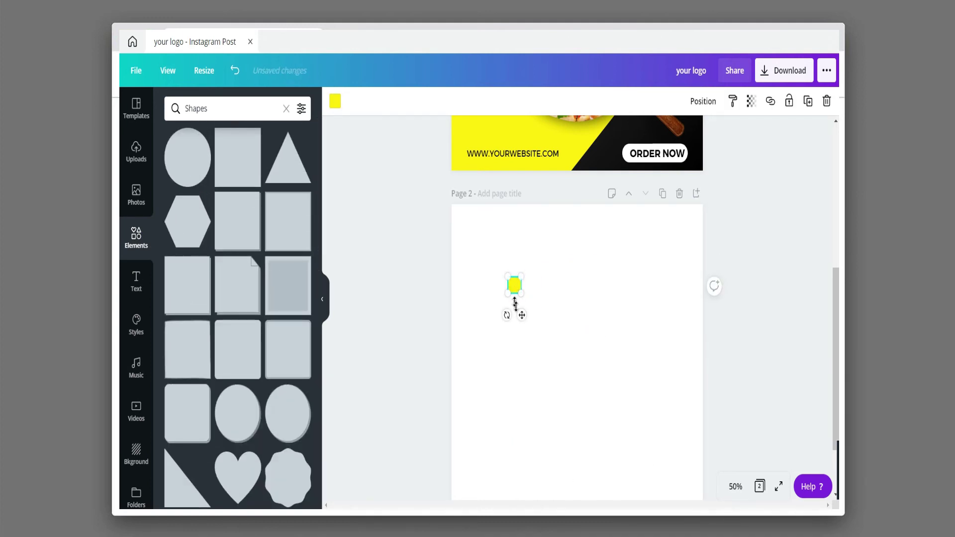
{"action": "left_click_drag", "start_coordinate": [550, 434], "coordinate": [549, 423]}
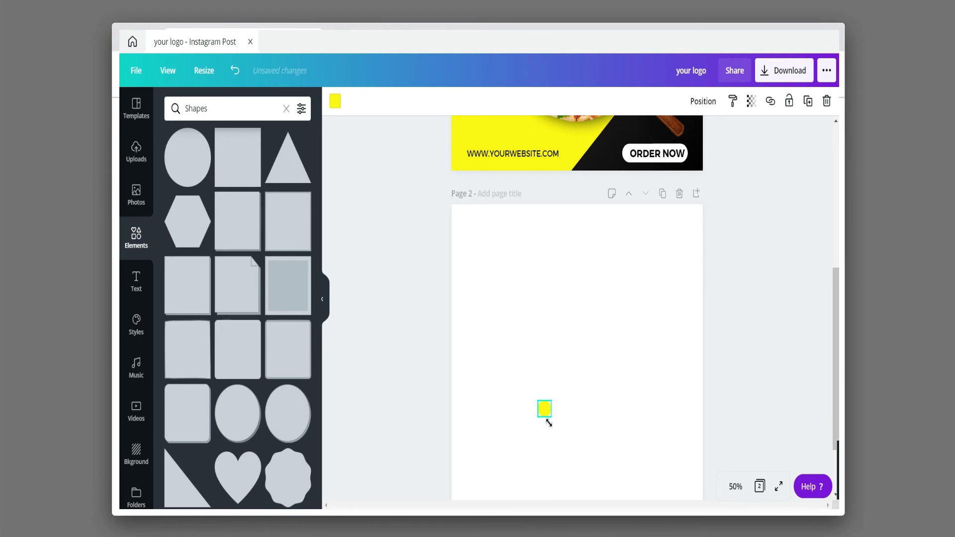
Duplicate the yellow dot twice and arrange the copies diagonally up to the right, each larger than the one before.
{"action": "left_click", "coordinate": [808, 101]}
{"action": "scroll", "coordinate": [562, 343], "scroll_direction": "down", "scroll_amount": 2}
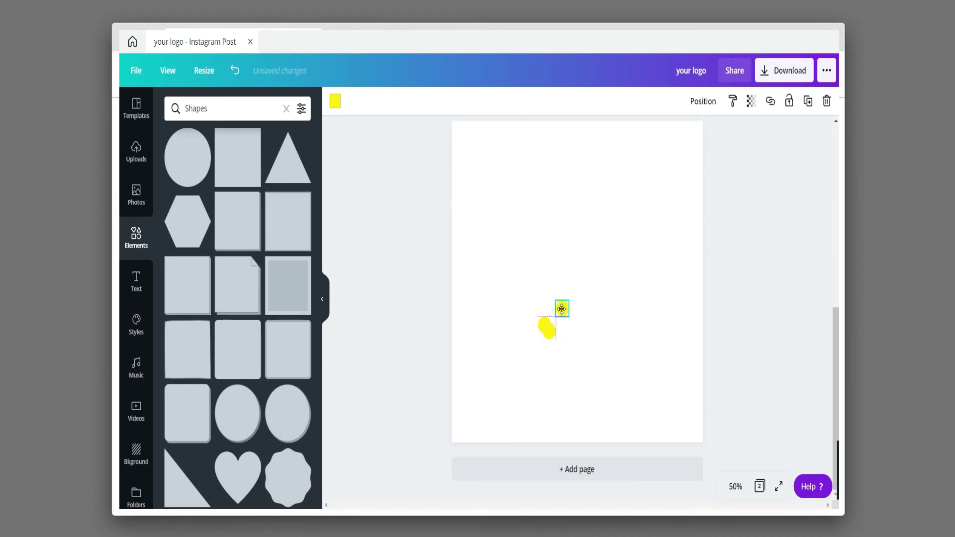
{"action": "left_click_drag", "start_coordinate": [569, 299], "coordinate": [590, 287]}
{"action": "left_click_drag", "start_coordinate": [550, 332], "coordinate": [589, 282]}
{"action": "left_click_drag", "start_coordinate": [592, 273], "coordinate": [620, 238]}
{"action": "left_click", "coordinate": [631, 220]}
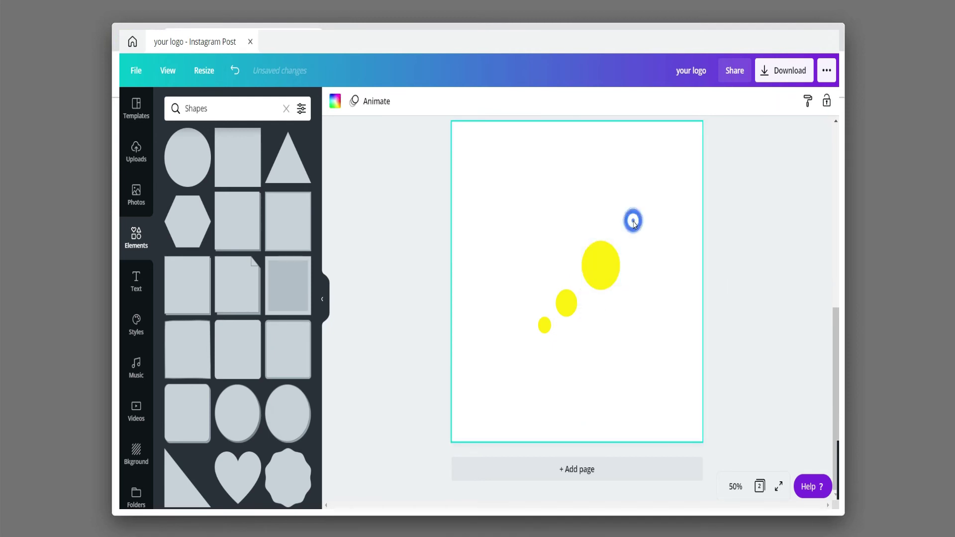
Add a two-line subheading reading "SAVE 50%" to page 2 in uppercase Montserrat Classic.
{"action": "left_click", "coordinate": [136, 278]}
{"action": "left_click", "coordinate": [199, 203]}
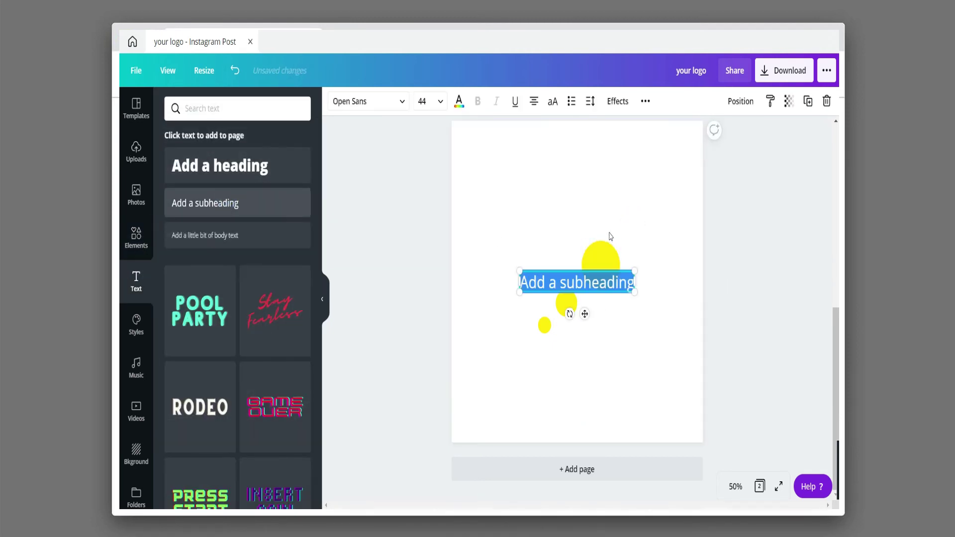
{"action": "type", "text": "save"}
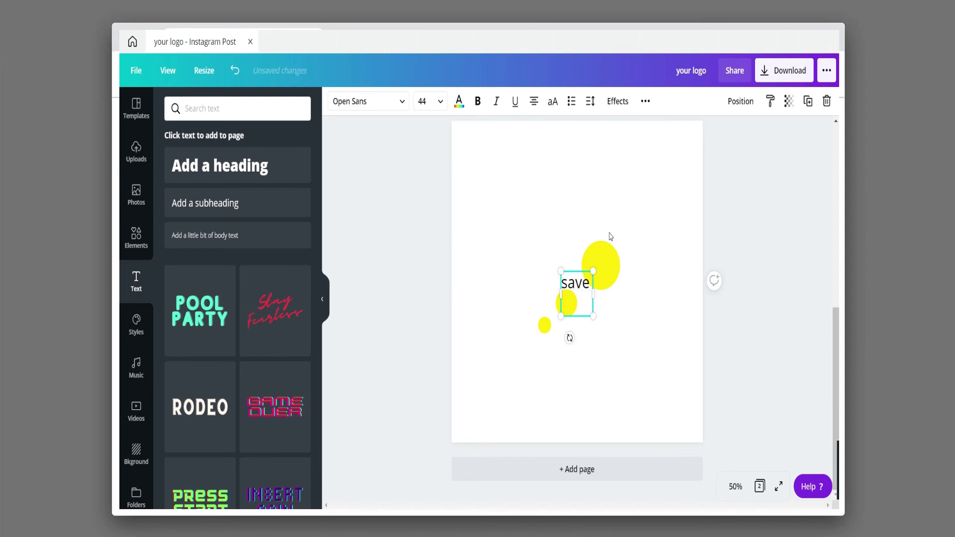
{"action": "left_click", "coordinate": [609, 138]}
{"action": "left_click", "coordinate": [581, 279]}
{"action": "left_click", "coordinate": [551, 101]}
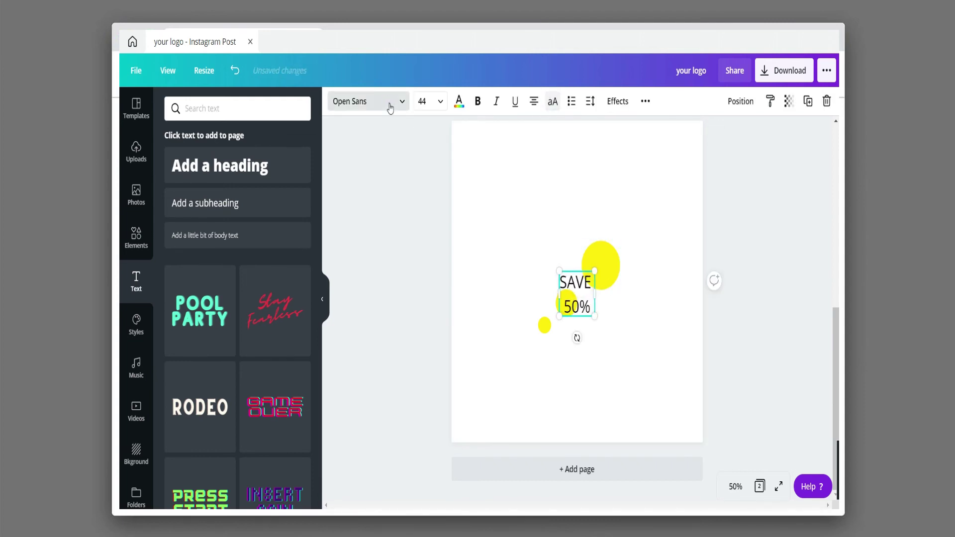
{"action": "left_click", "coordinate": [391, 101]}
{"action": "left_click", "coordinate": [201, 183]}
{"action": "left_click", "coordinate": [620, 201]}
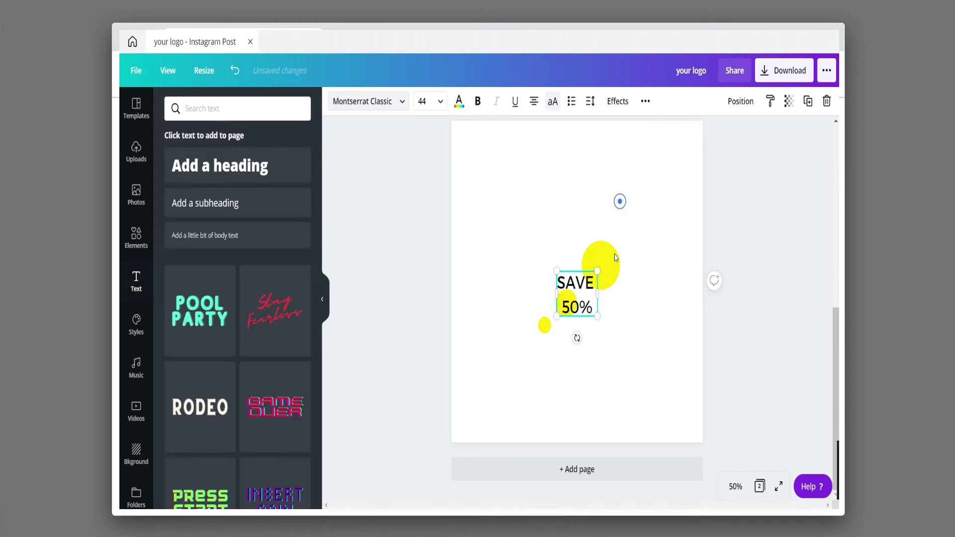
Shrink the "SAVE 50%" text to size 30.8, center it on the largest yellow circle and apply the Lift effect.
{"action": "left_click", "coordinate": [586, 299]}
{"action": "left_click_drag", "start_coordinate": [597, 317], "coordinate": [605, 269]}
{"action": "left_click_drag", "start_coordinate": [610, 277], "coordinate": [585, 247]}
{"action": "left_click", "coordinate": [618, 101]}
{"action": "left_click", "coordinate": [273, 167]}
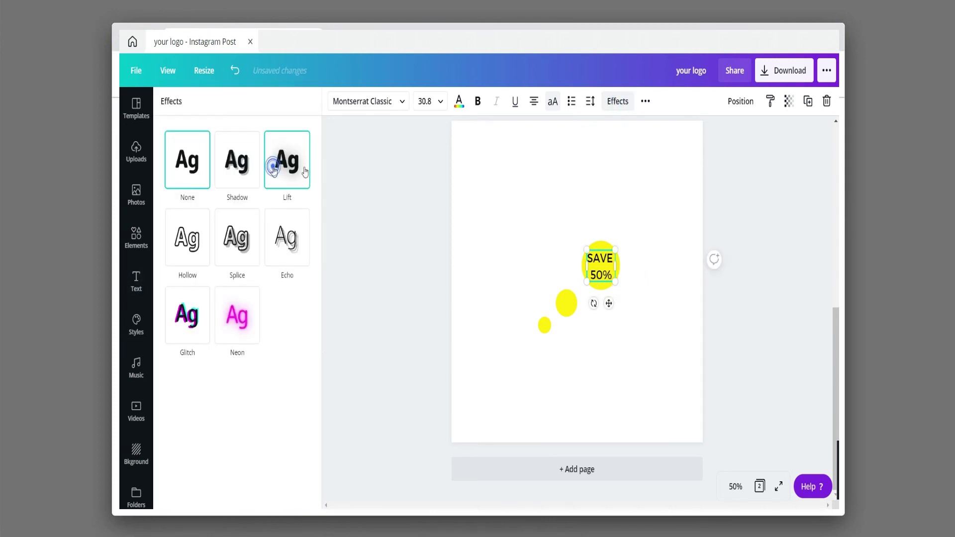
Reduce the line height of the "SAVE 50%" text and group it with the three yellow circles on page 2.
{"action": "left_click", "coordinate": [591, 101]}
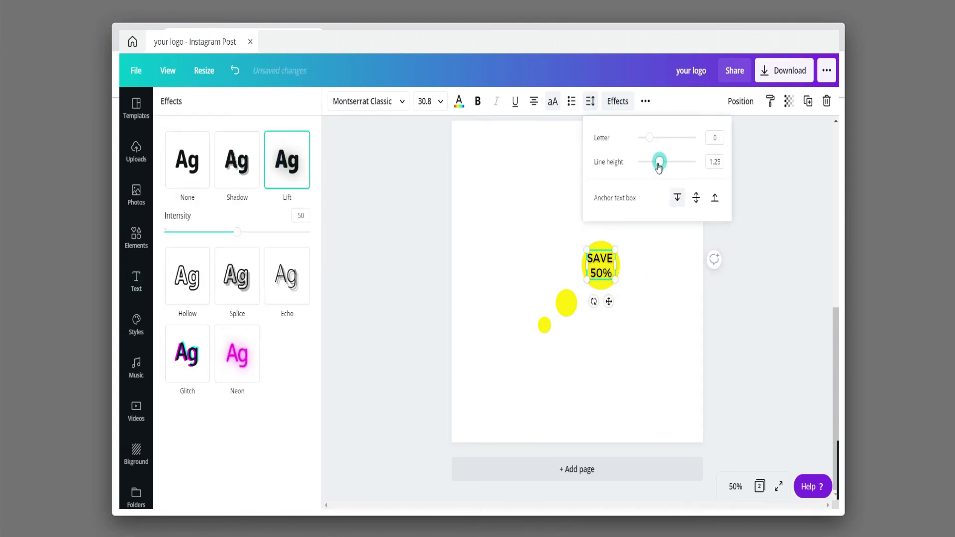
{"action": "left_click_drag", "start_coordinate": [659, 162], "coordinate": [657, 163]}
{"action": "left_click", "coordinate": [655, 296]}
{"action": "left_click_drag", "start_coordinate": [602, 261], "coordinate": [532, 354]}
{"action": "left_click", "coordinate": [647, 282]}
{"action": "left_click", "coordinate": [741, 103]}
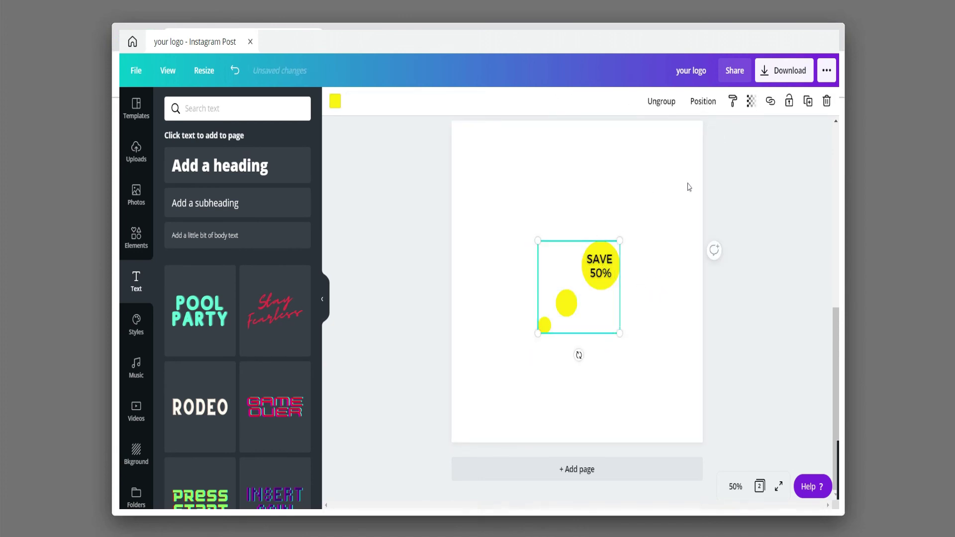
Paste the "SAVE 50%" bubble group onto page 1, shrink it and place it at the pizza's upper right, above the chili.
{"action": "scroll", "coordinate": [672, 209], "scroll_direction": "up", "scroll_amount": 6}
{"action": "left_click", "coordinate": [672, 193]}
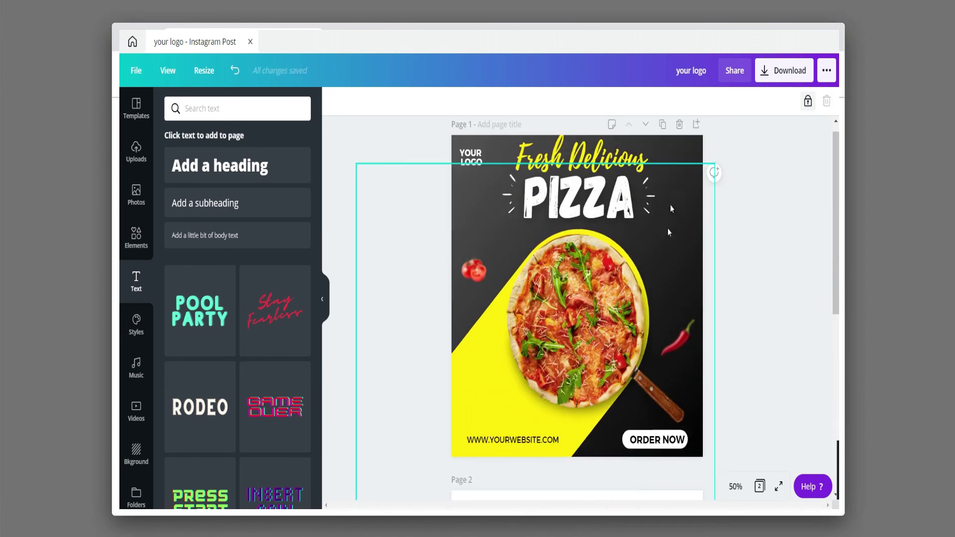
{"action": "key", "text": "ctrl+v"}
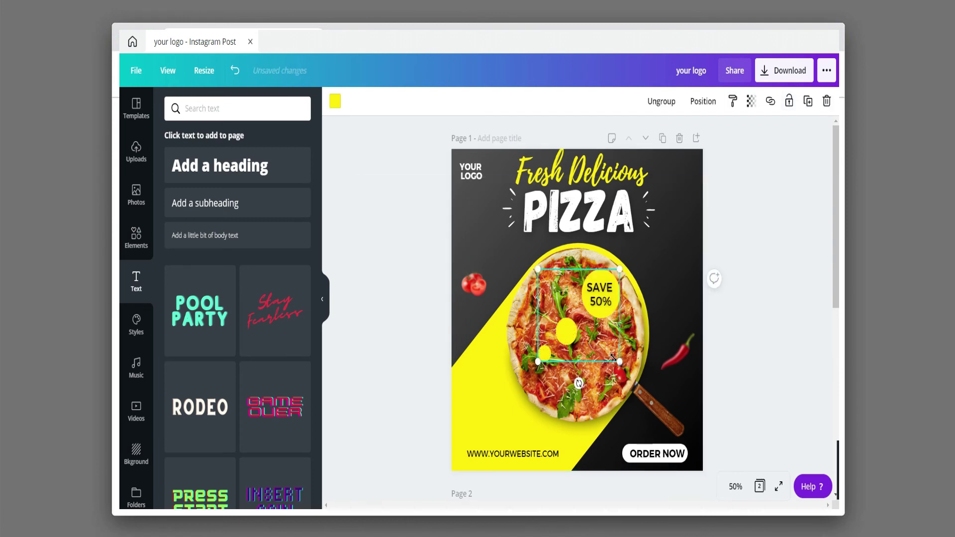
{"action": "left_click_drag", "start_coordinate": [617, 359], "coordinate": [664, 267]}
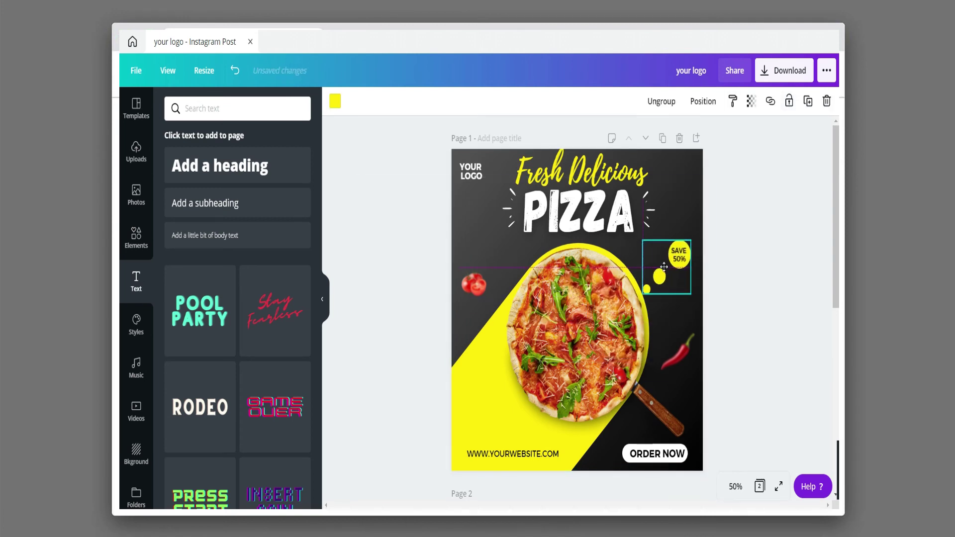
Recolor the circles of the "SAVE 50%" bubble white.
{"action": "left_click", "coordinate": [335, 101]}
{"action": "left_click", "coordinate": [224, 222]}
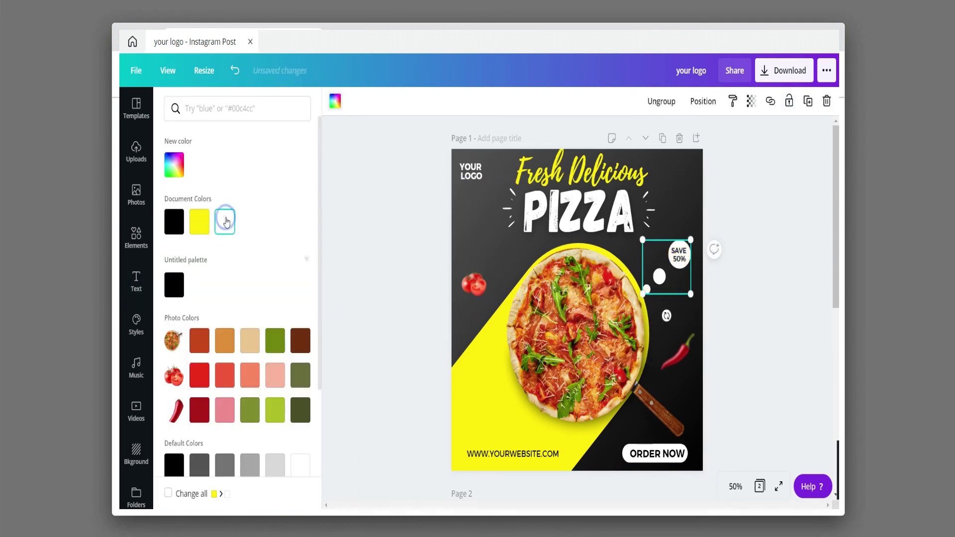
{"action": "left_click", "coordinate": [747, 214]}
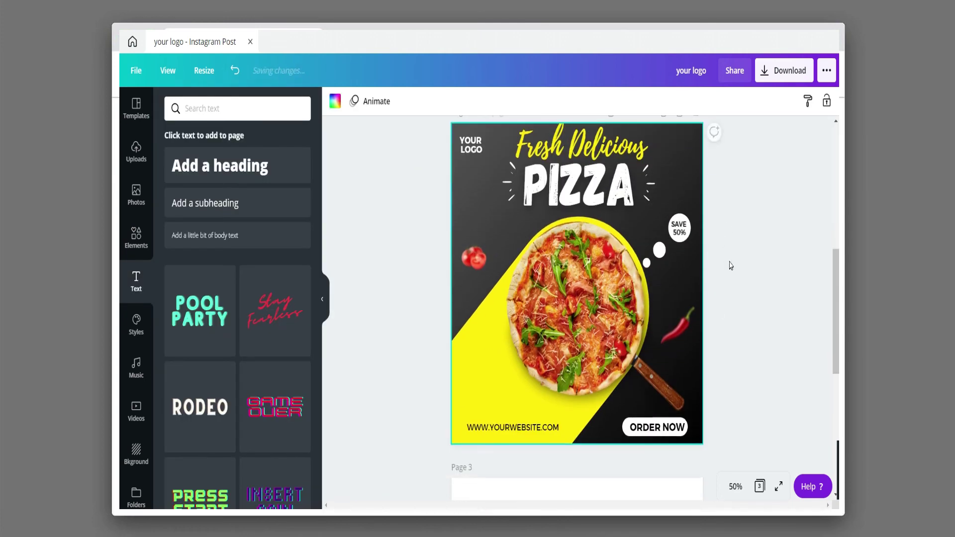
{"action": "scroll", "coordinate": [731, 266], "scroll_direction": "down", "scroll_amount": 1}
{"action": "left_click", "coordinate": [487, 393]}
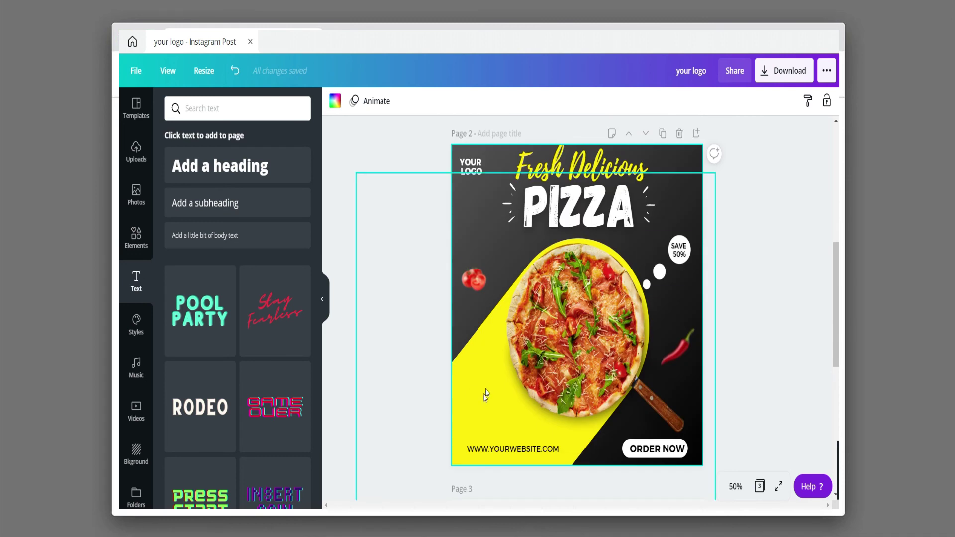
{"action": "left_click", "coordinate": [807, 103]}
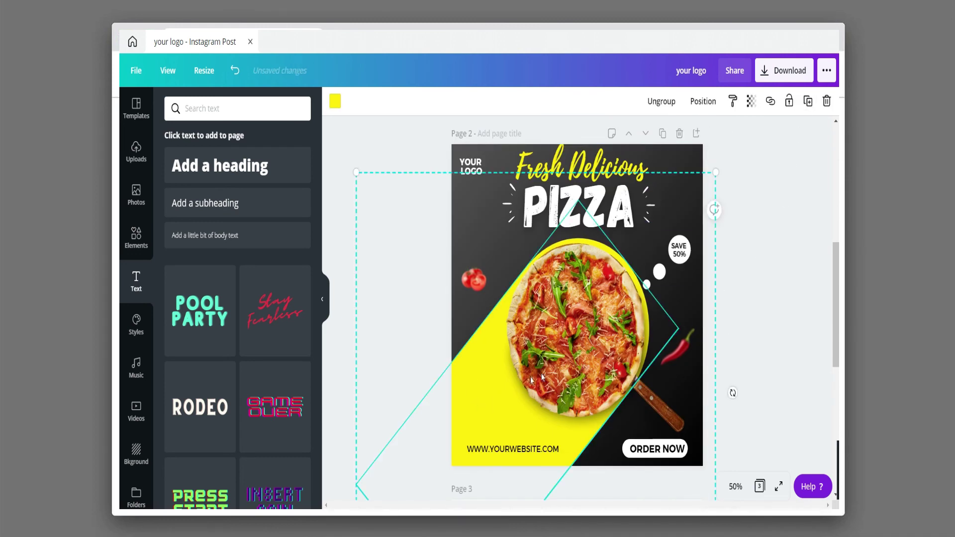
{"action": "left_click", "coordinate": [235, 69]}
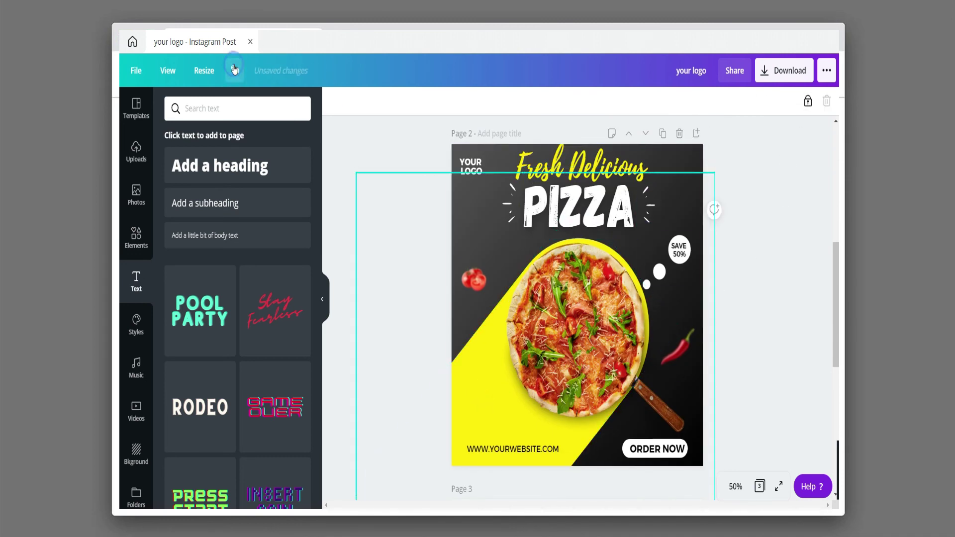
Group the "Fresh Delicious PIZZA" heading elements on page 2, tilt the group up to the right, shrink it and place it in the page's upper left.
{"action": "left_click", "coordinate": [816, 197]}
{"action": "left_click_drag", "start_coordinate": [677, 207], "coordinate": [506, 173]}
{"action": "left_click", "coordinate": [740, 101]}
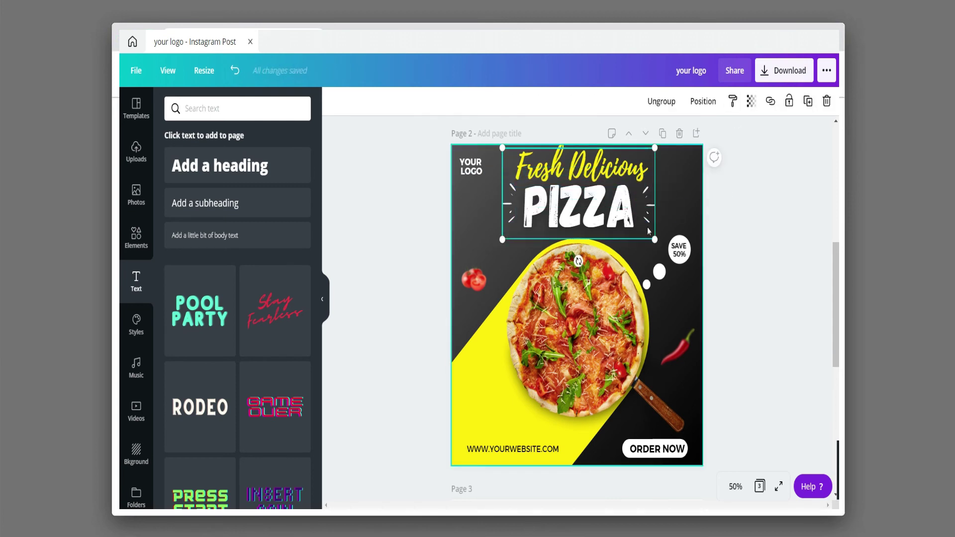
{"action": "left_click_drag", "start_coordinate": [578, 260], "coordinate": [623, 236]}
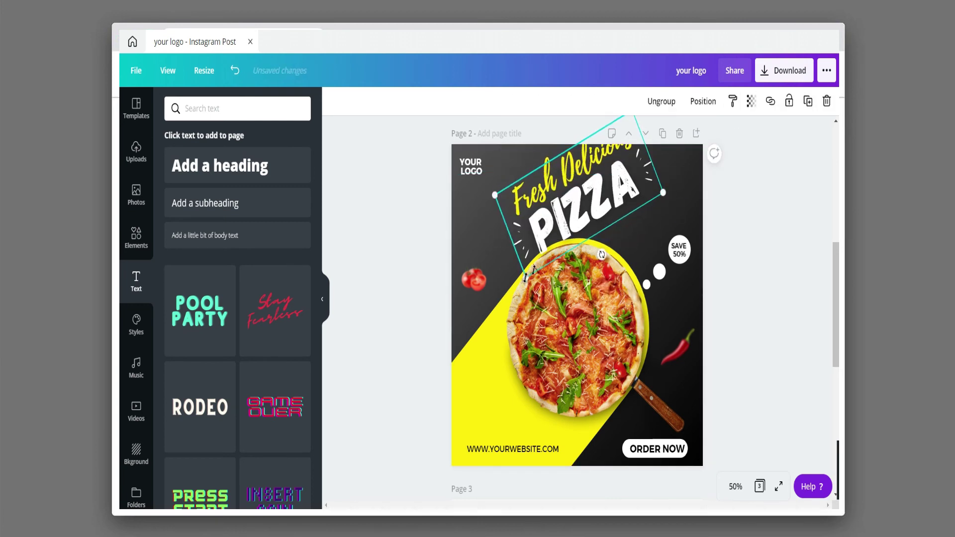
{"action": "left_click_drag", "start_coordinate": [604, 187], "coordinate": [533, 220]}
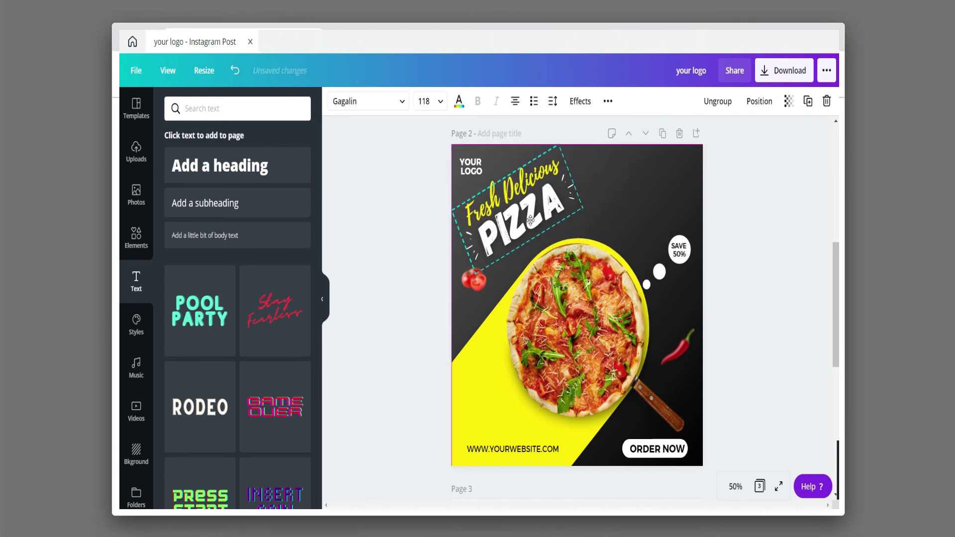
Move the "YOUR LOGO" text to page 2's upper right corner and slightly enlarge the tilted heading group.
{"action": "left_click_drag", "start_coordinate": [472, 168], "coordinate": [682, 168]}
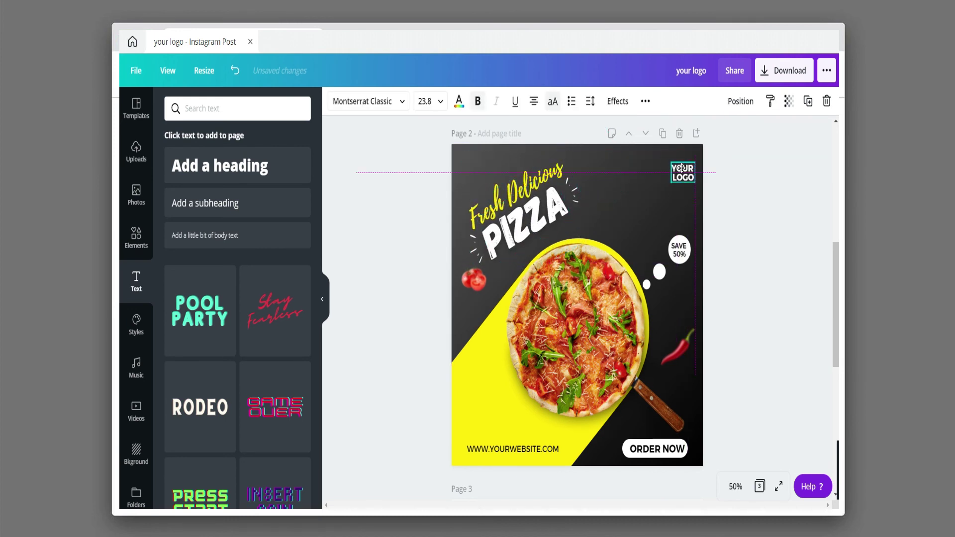
{"action": "left_click", "coordinate": [754, 175]}
{"action": "left_click", "coordinate": [559, 209]}
{"action": "left_click_drag", "start_coordinate": [591, 211], "coordinate": [549, 200]}
{"action": "left_click", "coordinate": [777, 215]}
Unlock the yellow shape behind the pizza on page 2 and ungroup its parts.
{"action": "left_click", "coordinate": [608, 251]}
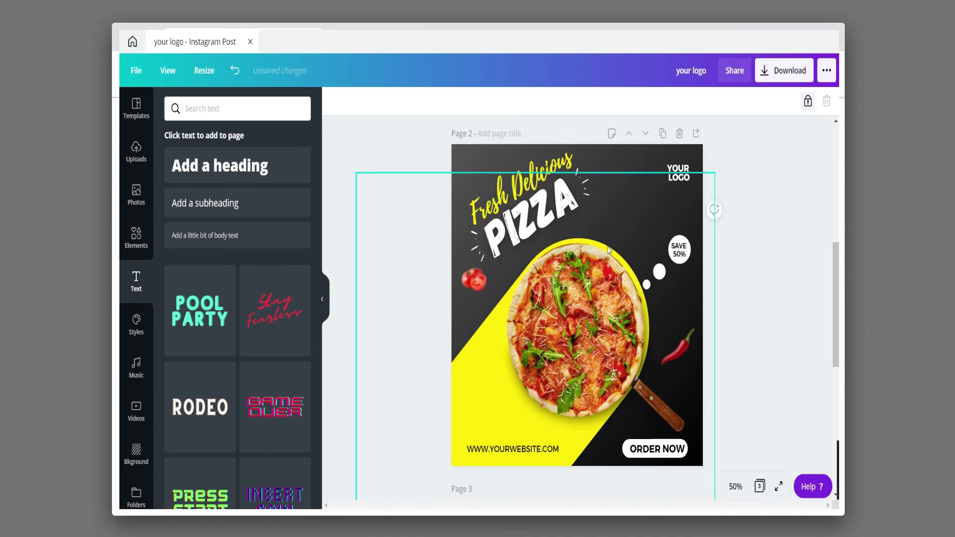
{"action": "left_click", "coordinate": [808, 102]}
{"action": "left_click", "coordinate": [825, 273]}
{"action": "left_click", "coordinate": [468, 391]}
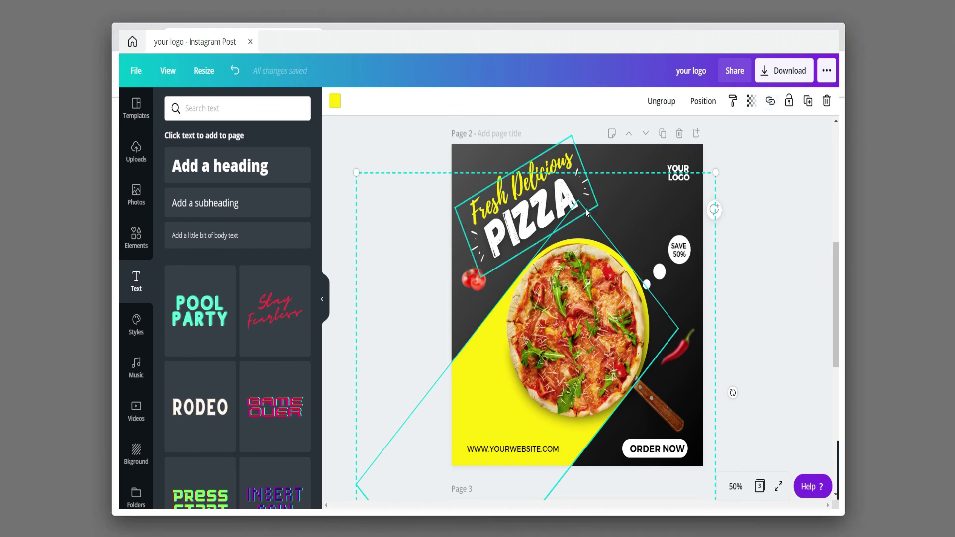
{"action": "scroll", "coordinate": [697, 199], "scroll_direction": "down", "scroll_amount": 2}
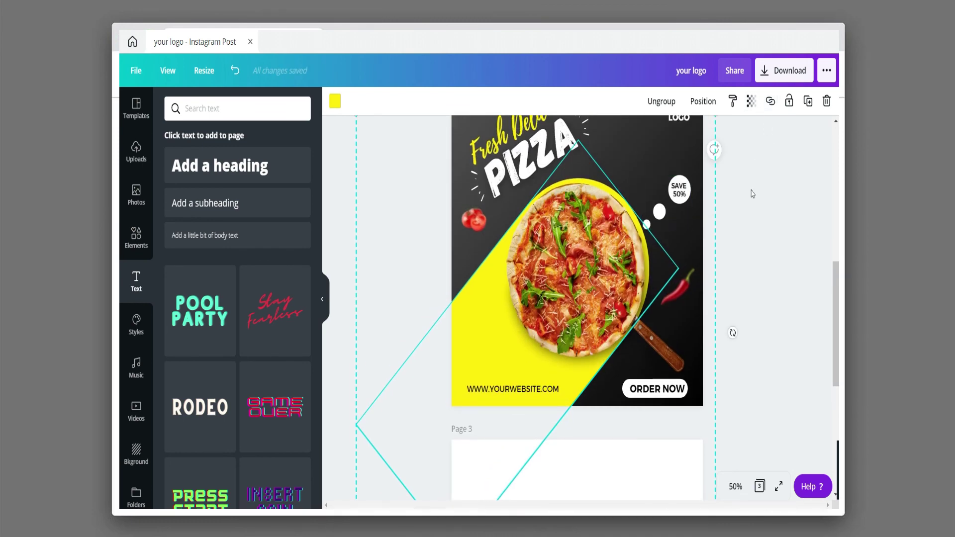
{"action": "left_click", "coordinate": [753, 193]}
{"action": "left_click", "coordinate": [468, 354]}
{"action": "left_click", "coordinate": [669, 101]}
{"action": "left_click", "coordinate": [749, 218]}
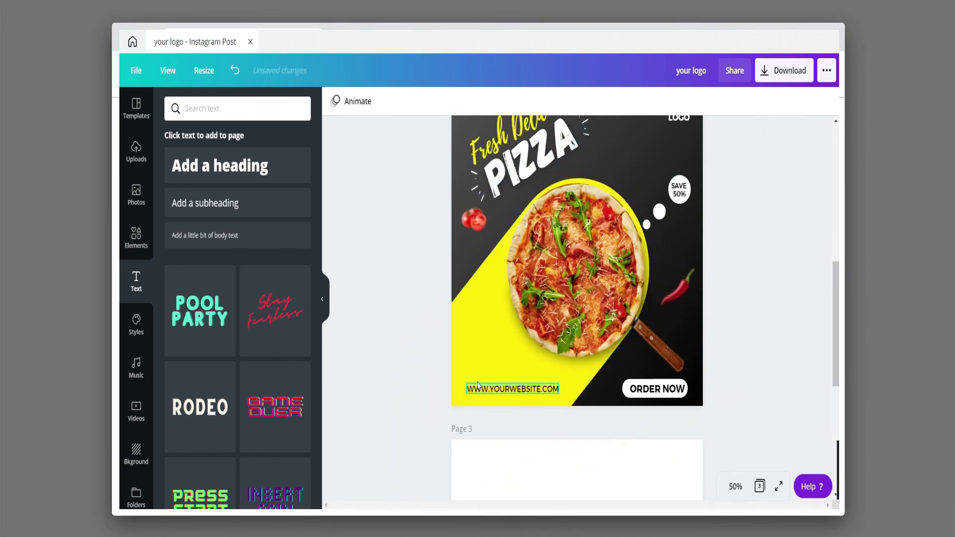
Stretch the yellow rectangle on page 2 beyond the page's upper right edge so it forms a full diagonal band behind the pizza.
{"action": "left_click", "coordinate": [477, 366]}
{"action": "left_click_drag", "start_coordinate": [633, 205], "coordinate": [754, 69]}
{"action": "scroll", "coordinate": [724, 294], "scroll_direction": "up", "scroll_amount": 2}
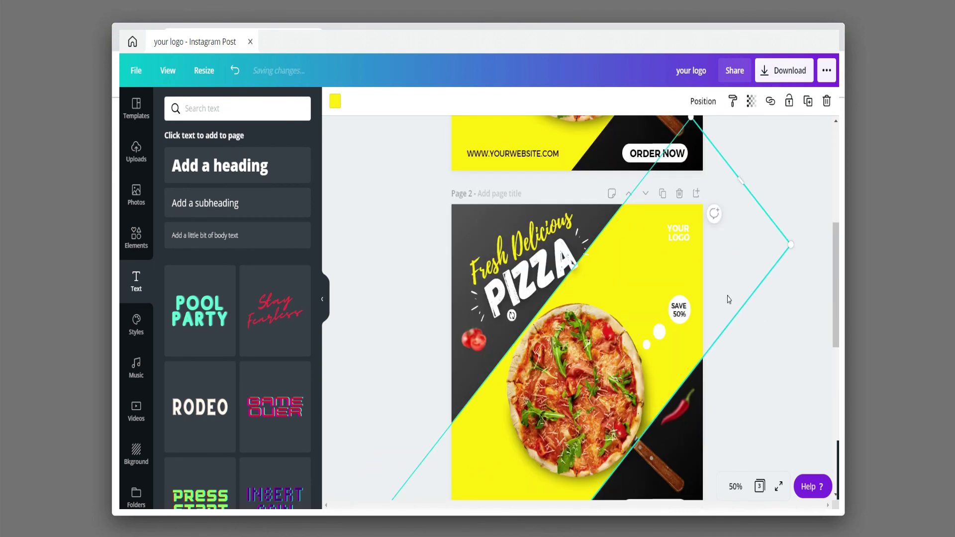
{"action": "left_click", "coordinate": [805, 178]}
{"action": "scroll", "coordinate": [806, 177], "scroll_direction": "up", "scroll_amount": 5}
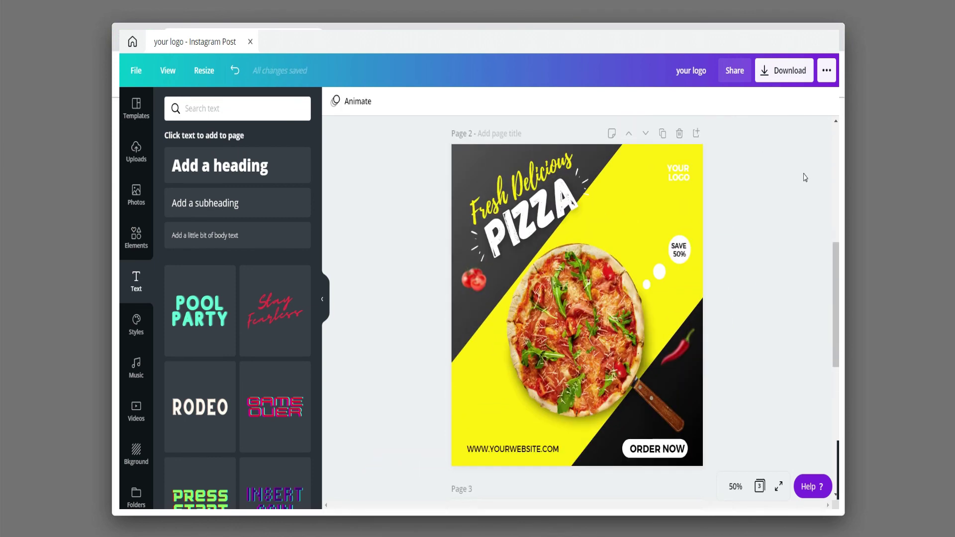
{"action": "scroll", "coordinate": [806, 178], "scroll_direction": "down", "scroll_amount": 3}
{"action": "scroll", "coordinate": [805, 178], "scroll_direction": "up", "scroll_amount": 4}
{"action": "scroll", "coordinate": [804, 178], "scroll_direction": "down", "scroll_amount": 8}
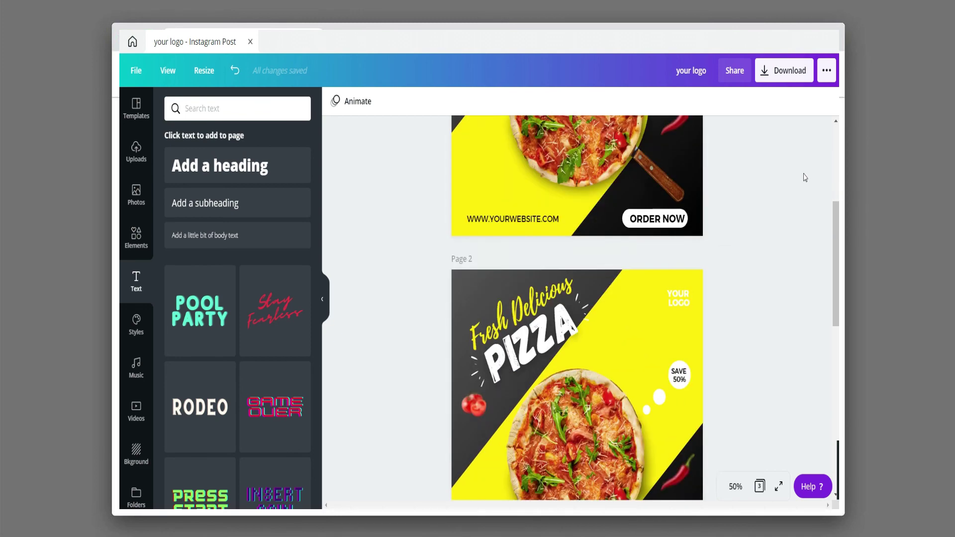
{"action": "scroll", "coordinate": [784, 186], "scroll_direction": "up", "scroll_amount": 1}
{"action": "scroll", "coordinate": [785, 186], "scroll_direction": "up", "scroll_amount": 2}
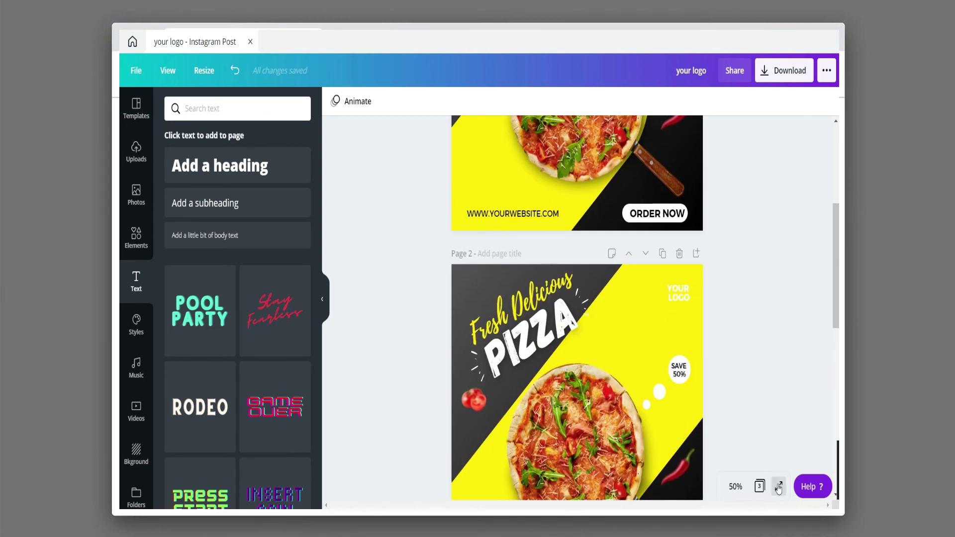